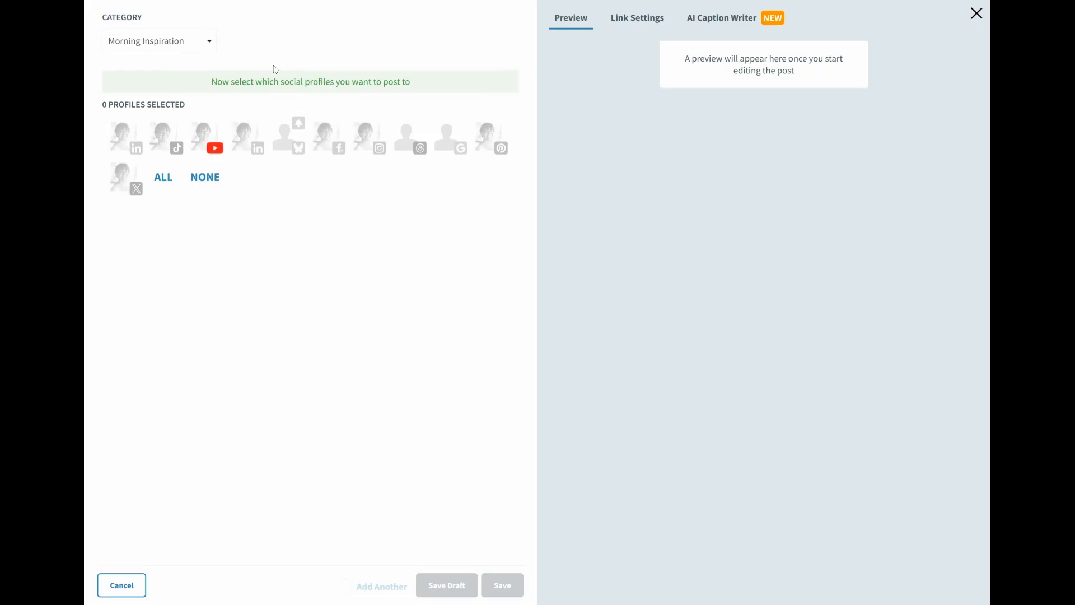
# Step: Select all social profiles for the post, and clear the whole selection again
pyautogui.click(162, 178)
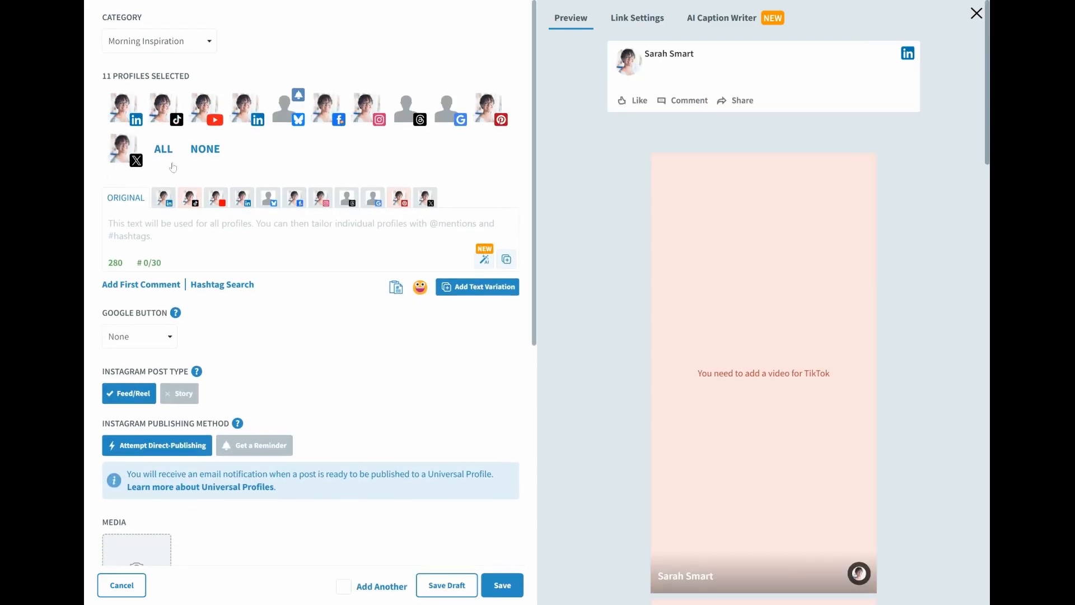
pyautogui.click(201, 154)
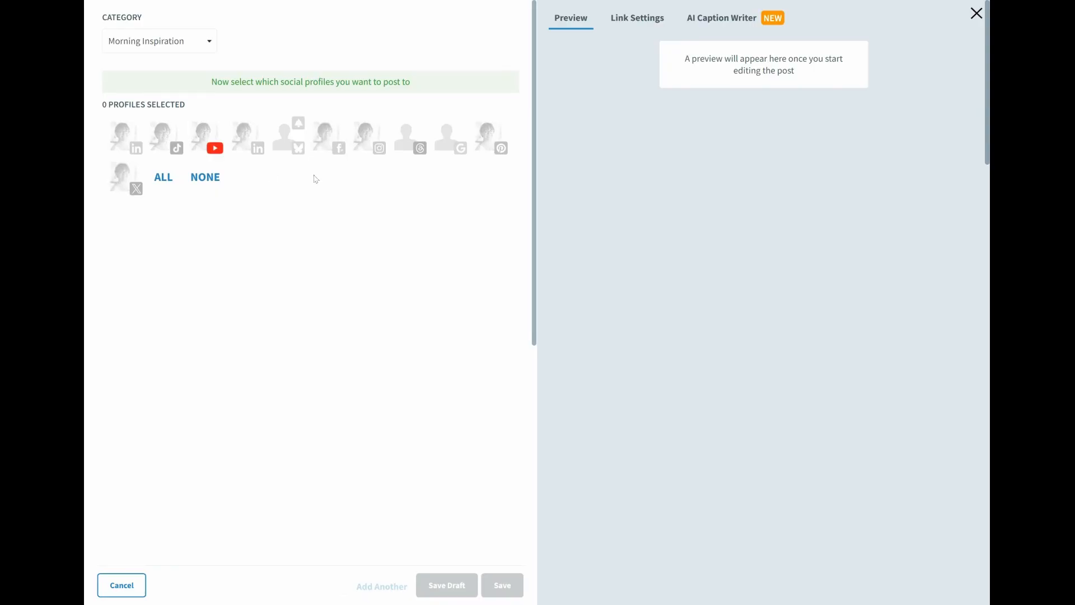
# Step: Examine the board choices and title field for a Pinterest-only post, and deselect all profiles
pyautogui.click(485, 147)
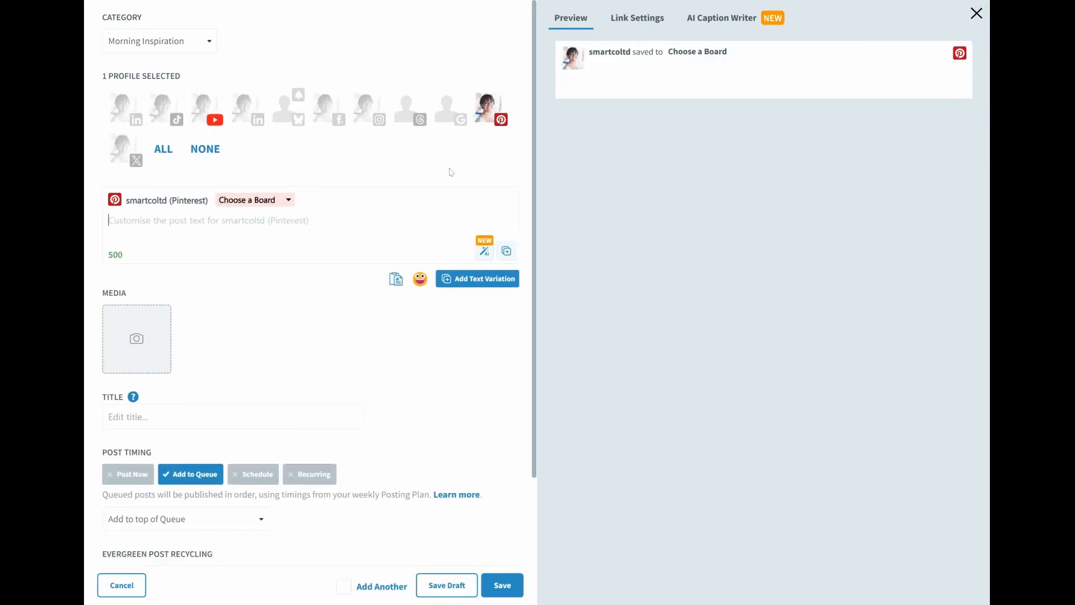
pyautogui.click(290, 202)
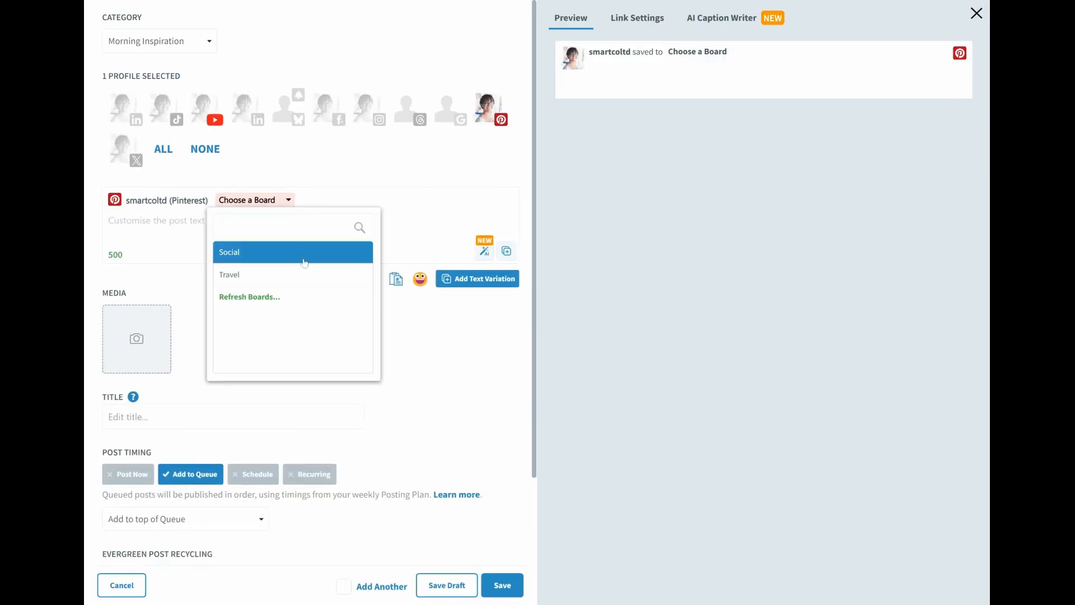
pyautogui.click(398, 325)
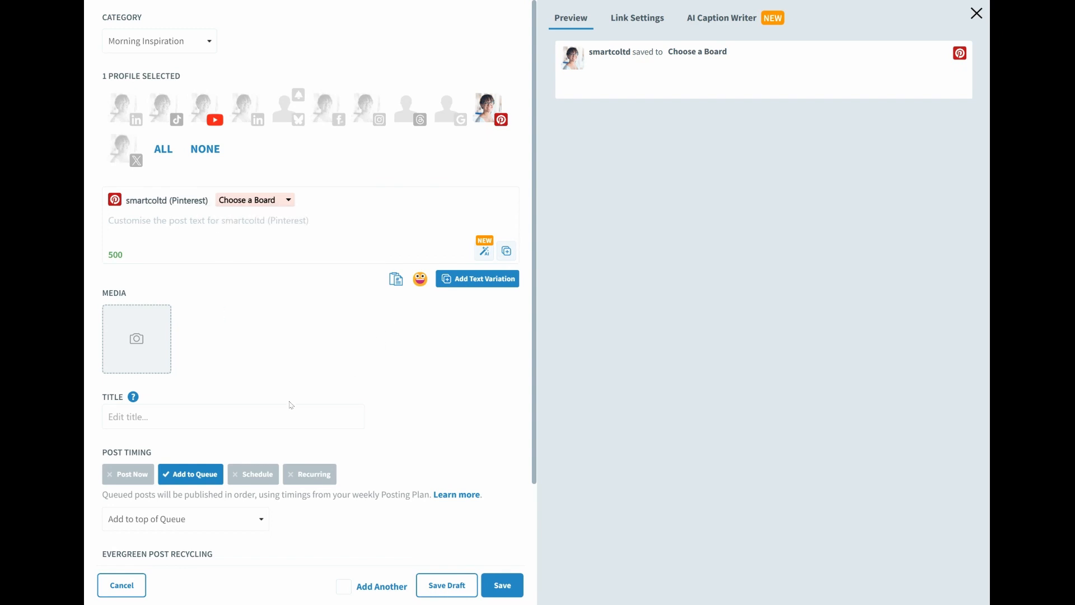
pyautogui.click(233, 416)
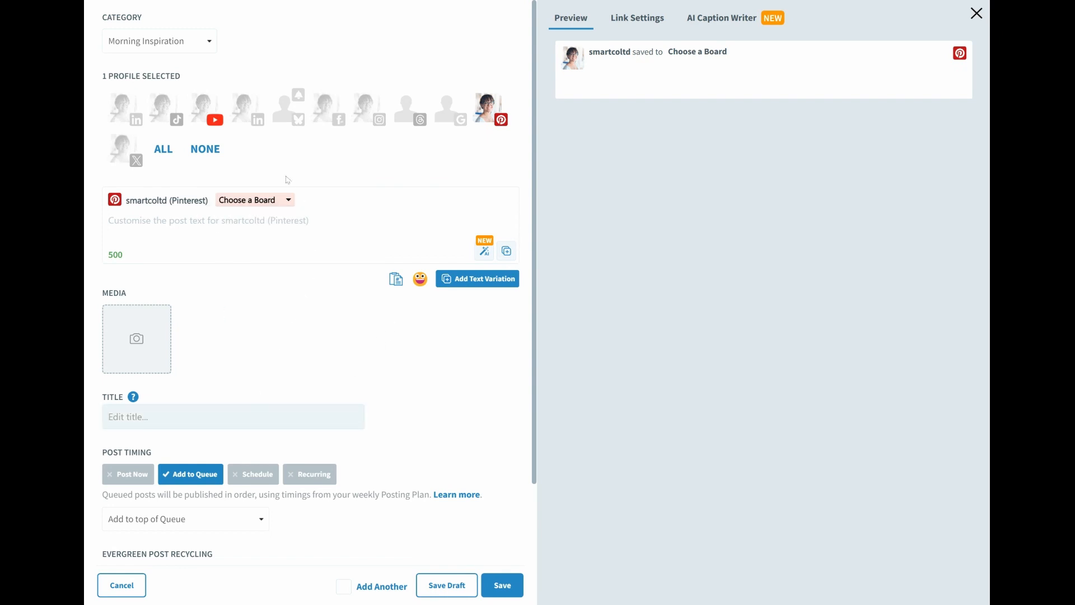
pyautogui.click(219, 149)
# Step: Examine the audience options and title field for a YouTube-only post, and deselect all profiles
pyautogui.click(212, 147)
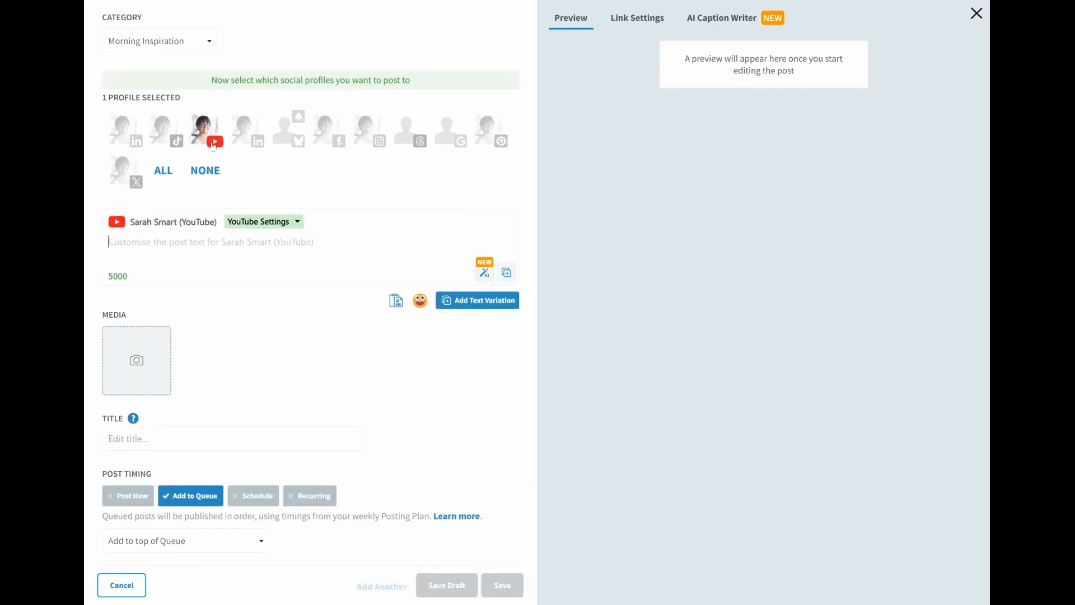
pyautogui.click(297, 201)
pyautogui.click(390, 266)
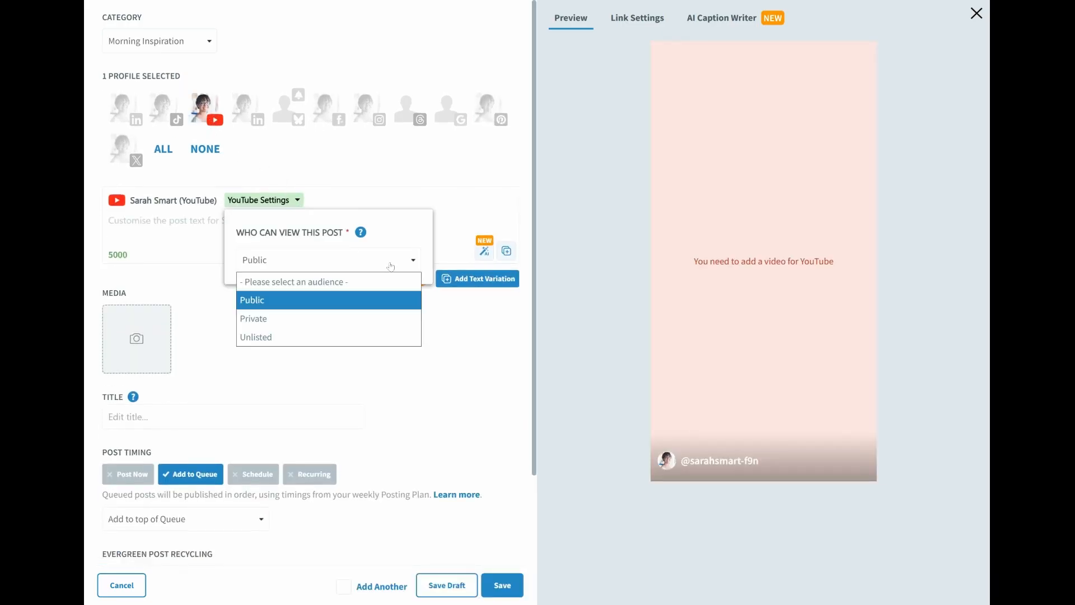
pyautogui.click(435, 332)
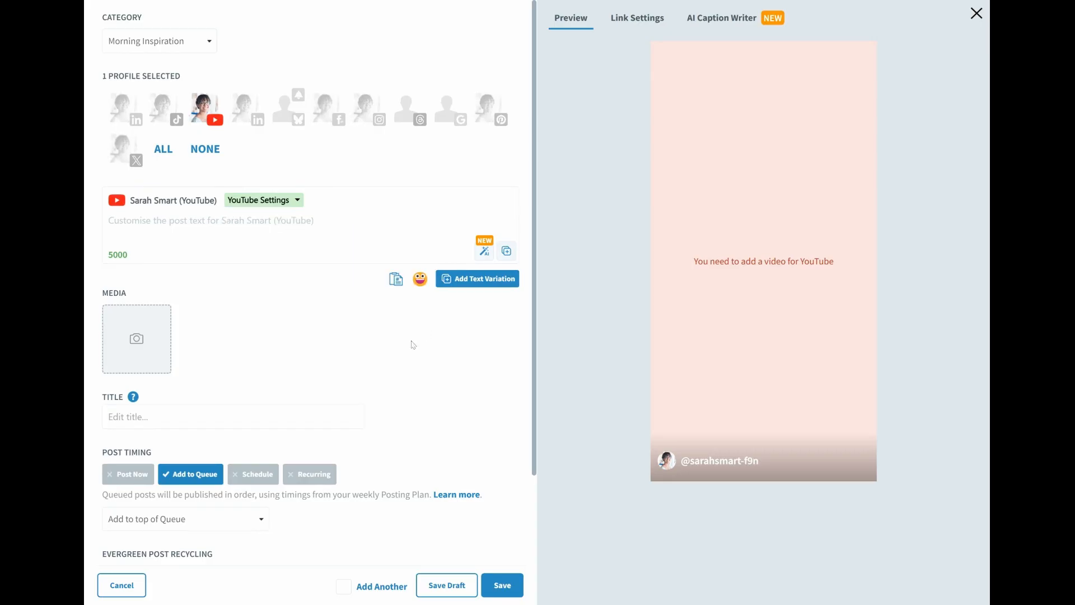
pyautogui.click(276, 416)
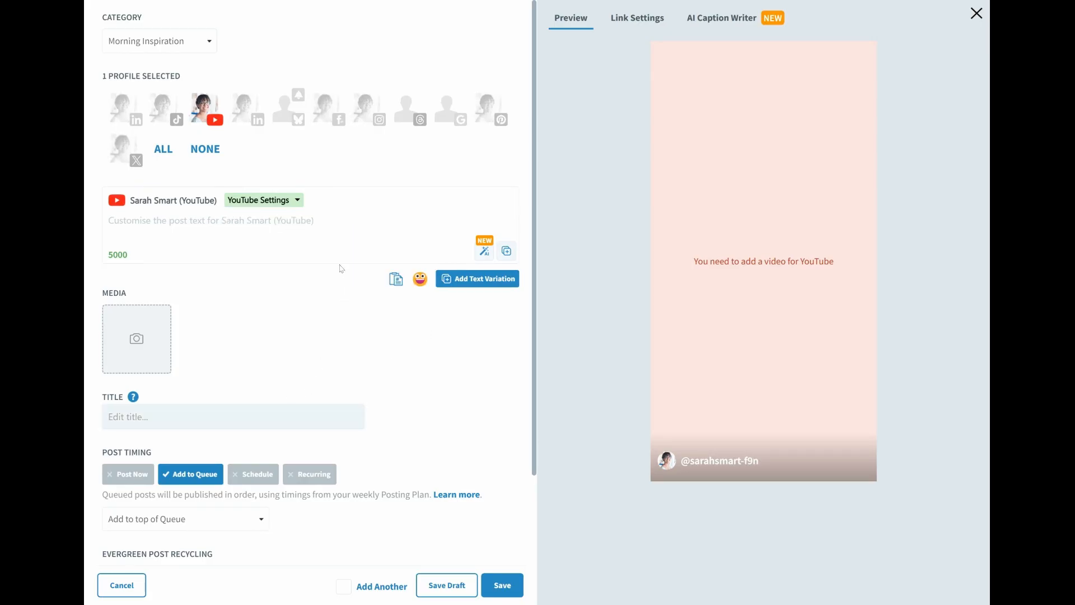
pyautogui.click(340, 240)
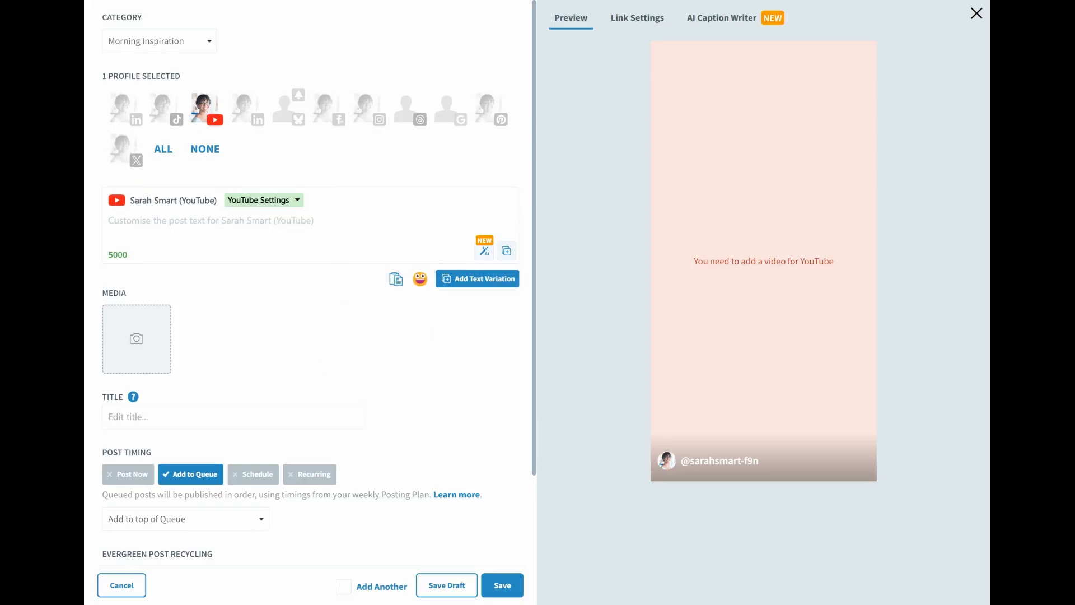
pyautogui.click(215, 150)
# Step: Examine the audience options in the settings of a TikTok-only post, and deselect all profiles
pyautogui.click(161, 148)
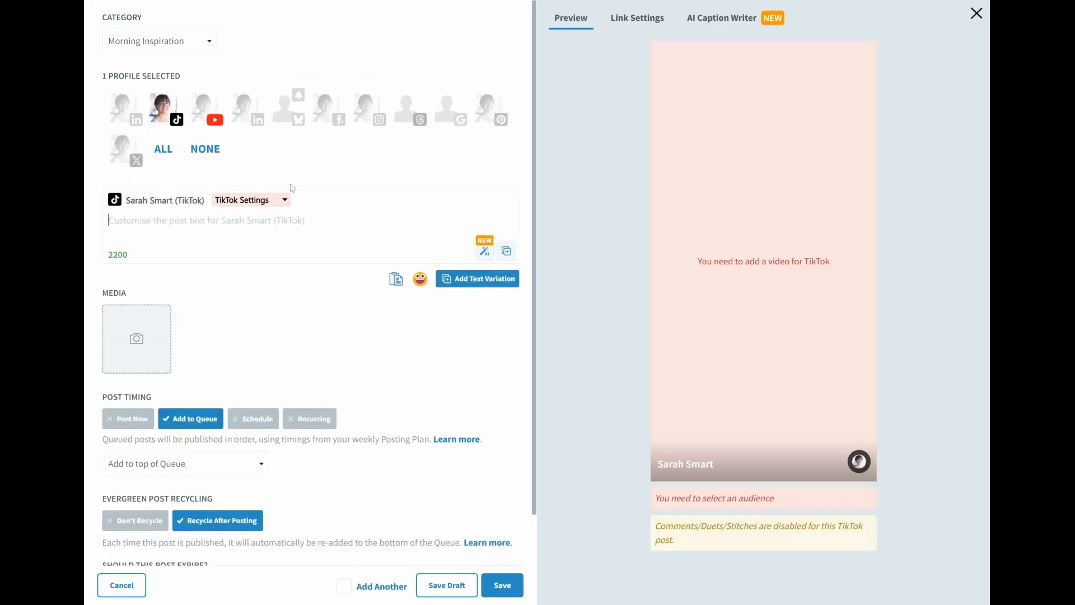
pyautogui.click(285, 202)
pyautogui.click(390, 264)
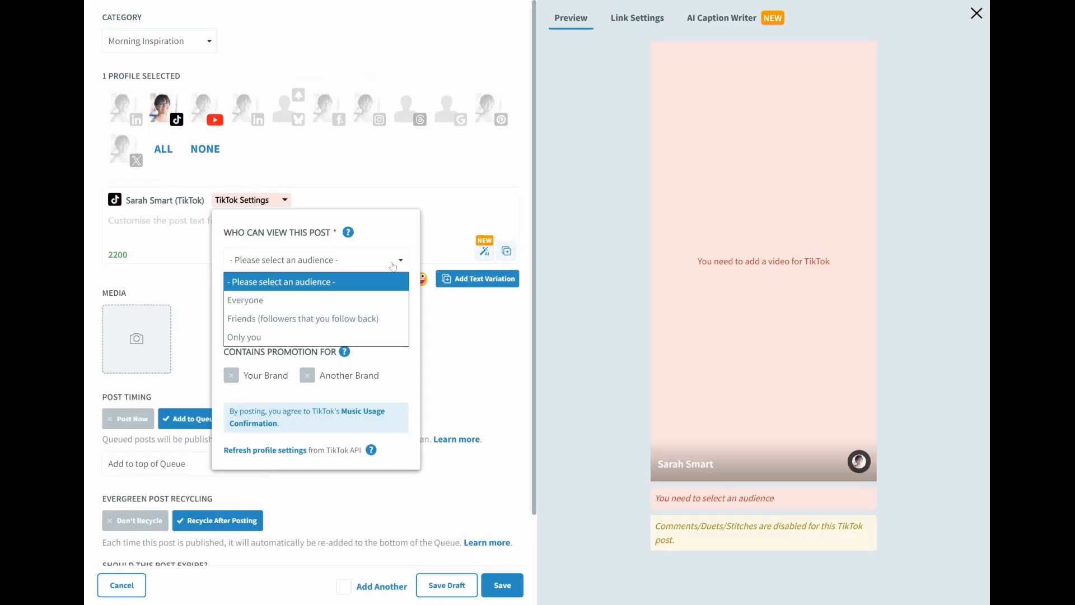
pyautogui.click(412, 318)
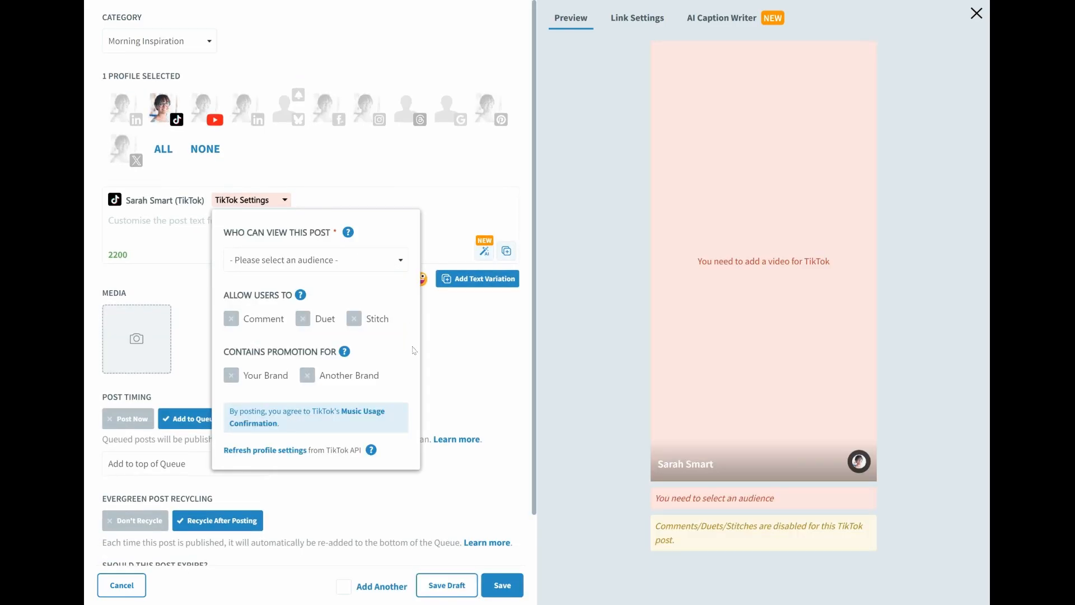
pyautogui.click(453, 357)
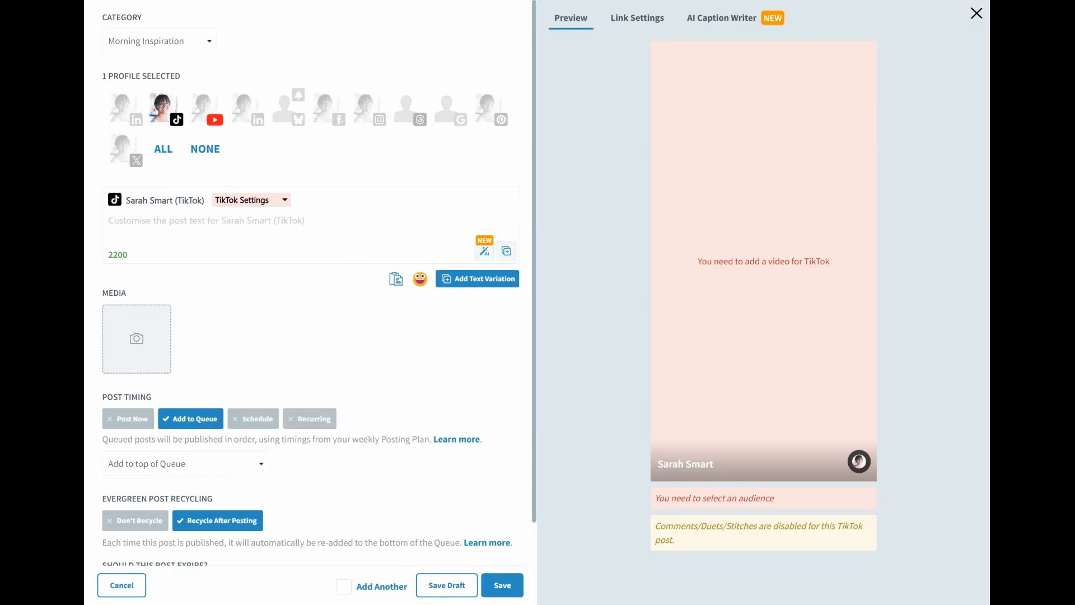
pyautogui.click(215, 154)
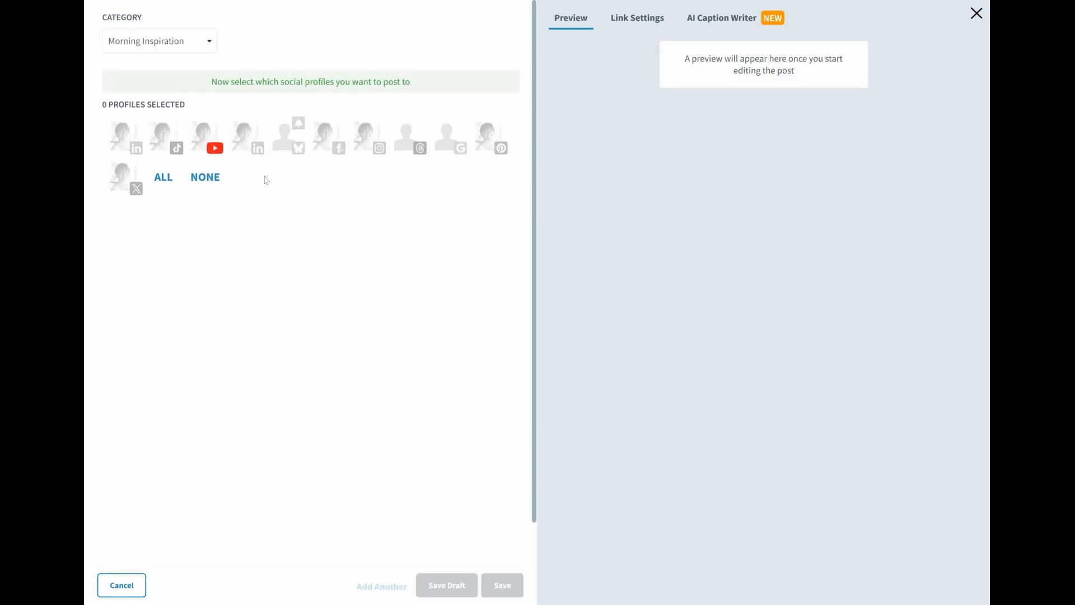
# Step: Select the Bluesky, Facebook and Instagram profiles, with Feed/Reel as the Instagram post type
pyautogui.click(290, 136)
pyautogui.click(329, 111)
pyautogui.click(368, 114)
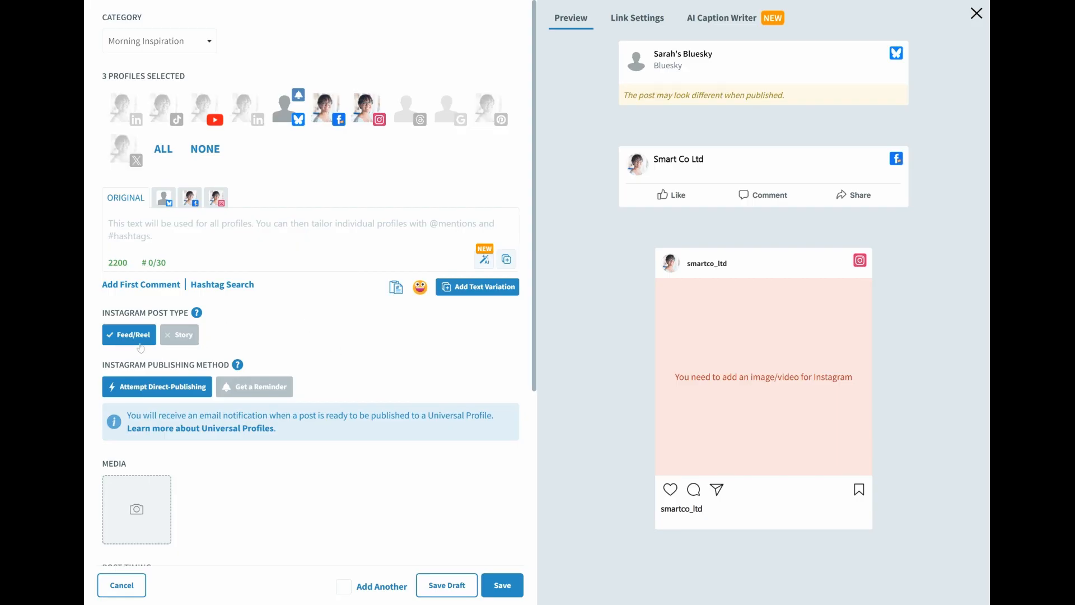
pyautogui.click(180, 343)
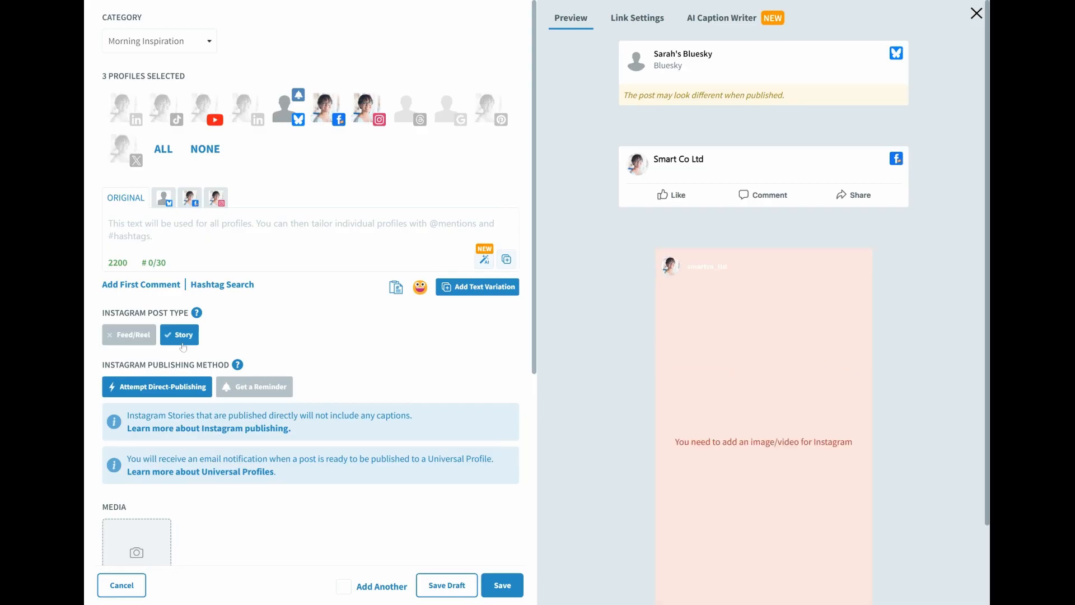
pyautogui.click(132, 343)
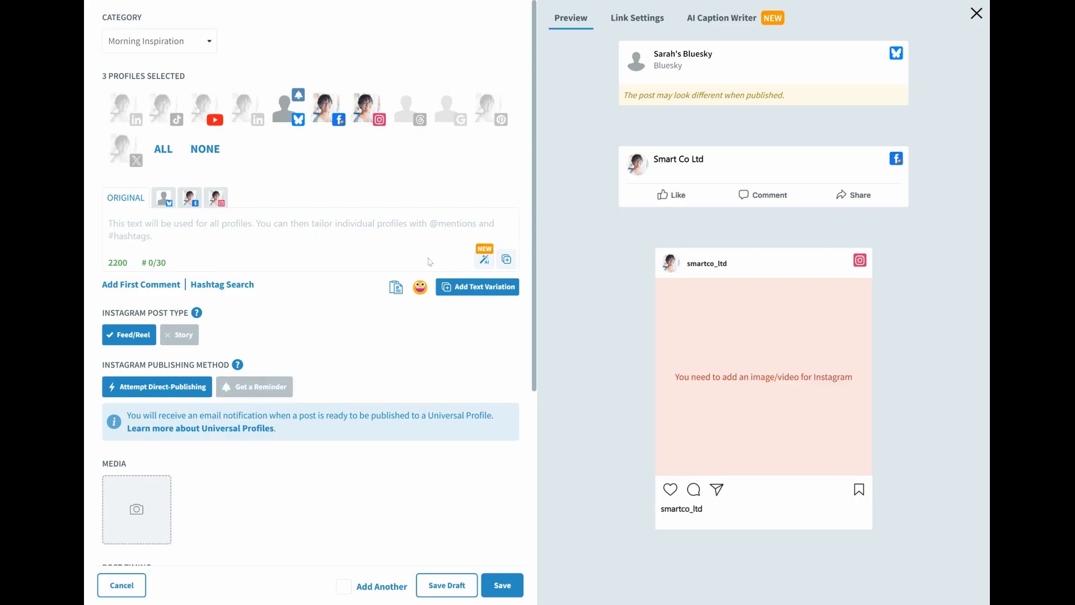
# Step: Look at the AI Caption Writer, and enter "Early bird catches the worm! 🐛" as the original post text
pyautogui.click(744, 29)
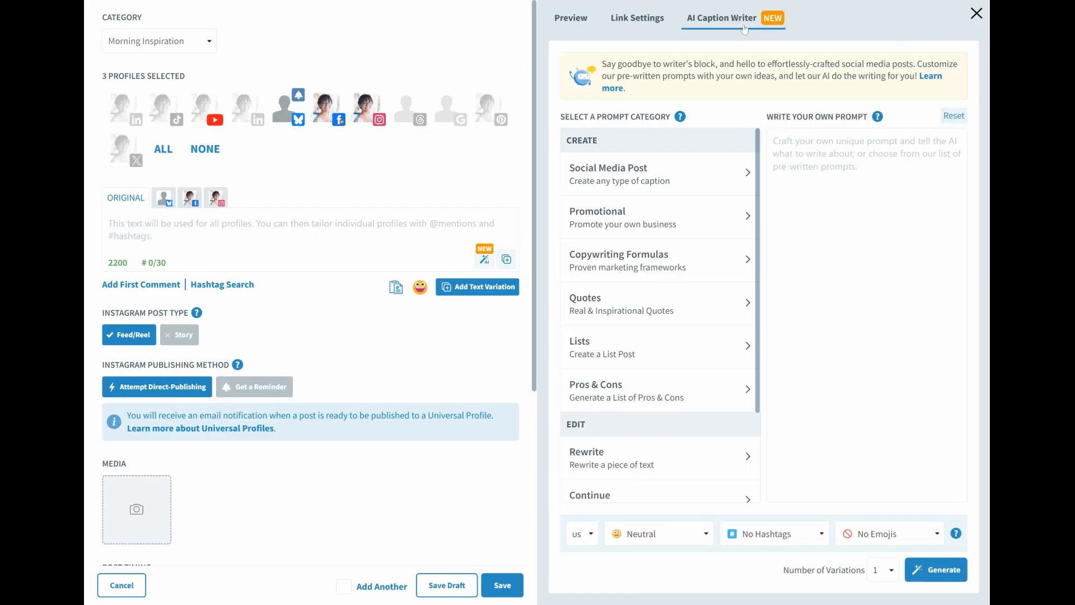
pyautogui.click(574, 25)
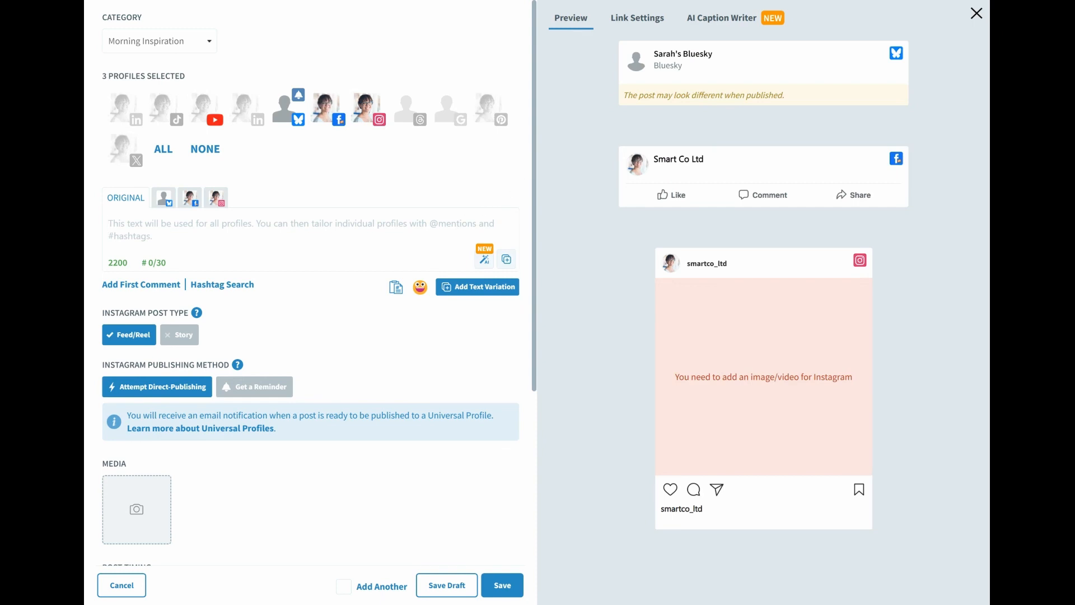
pyautogui.write('Early bird catches the worm! 🐛')
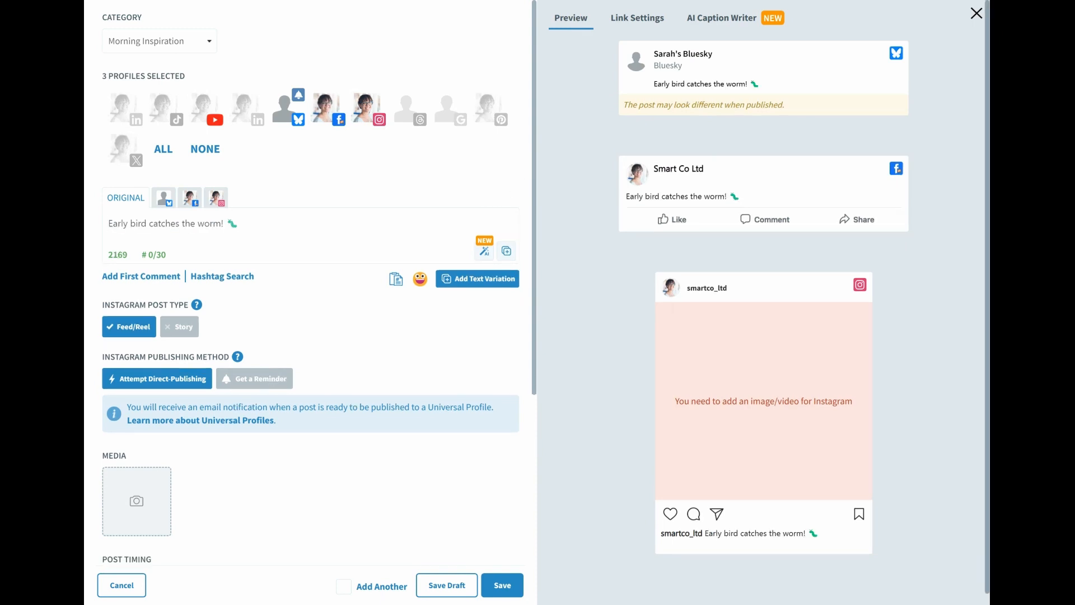
# Step: Preview the saved text snippets and add the Inspiration snippet to the original post text
pyautogui.click(395, 279)
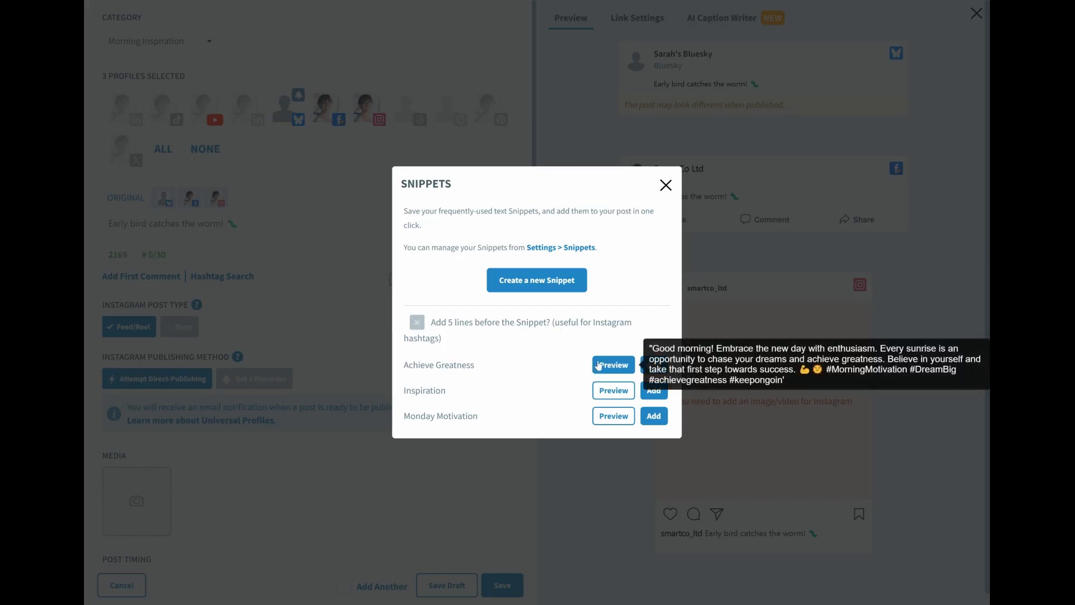
pyautogui.moveTo(617, 398)
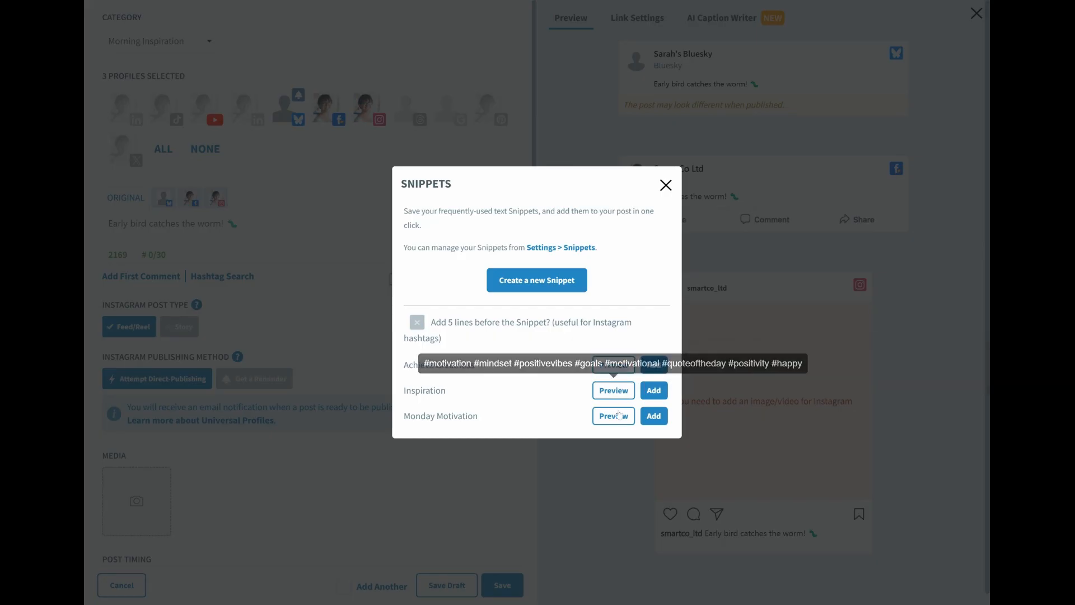
pyautogui.moveTo(617, 420)
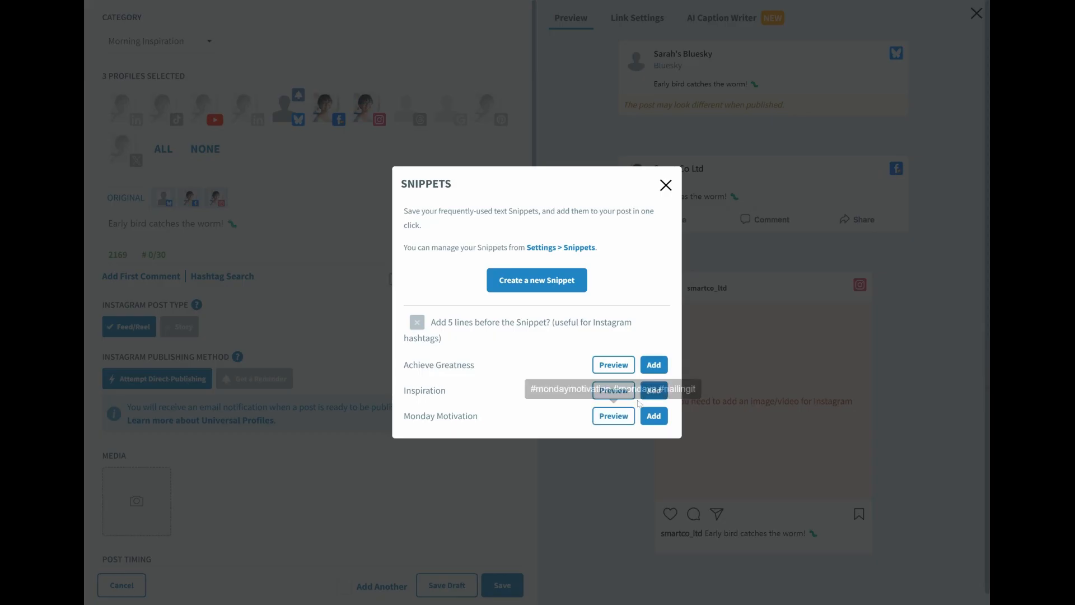
pyautogui.click(650, 392)
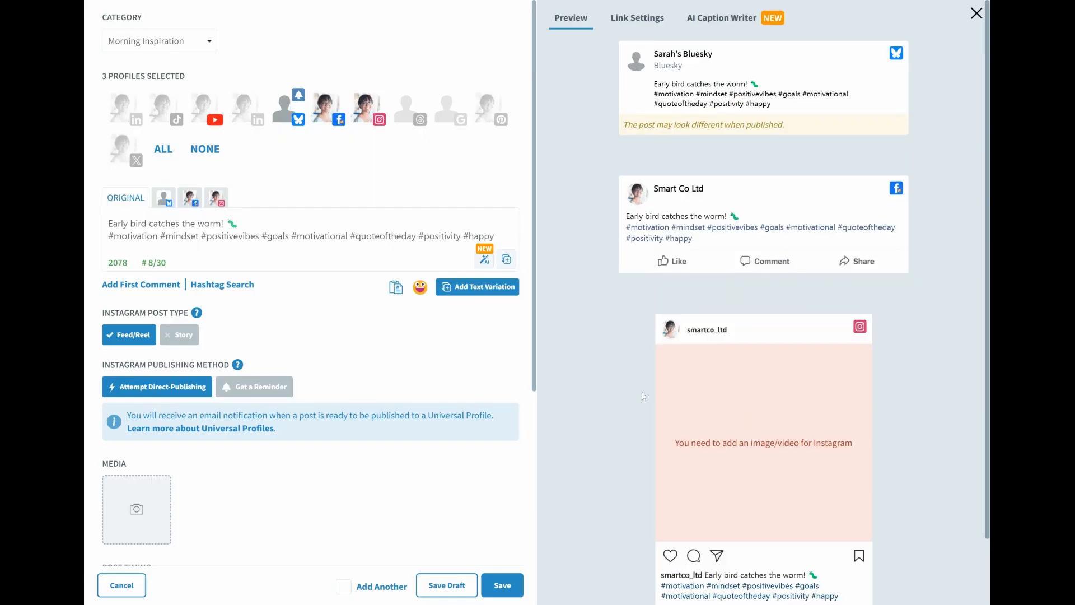
# Step: Insert a smiling face emoji after the worm emoji in the original post text
pyautogui.click(421, 288)
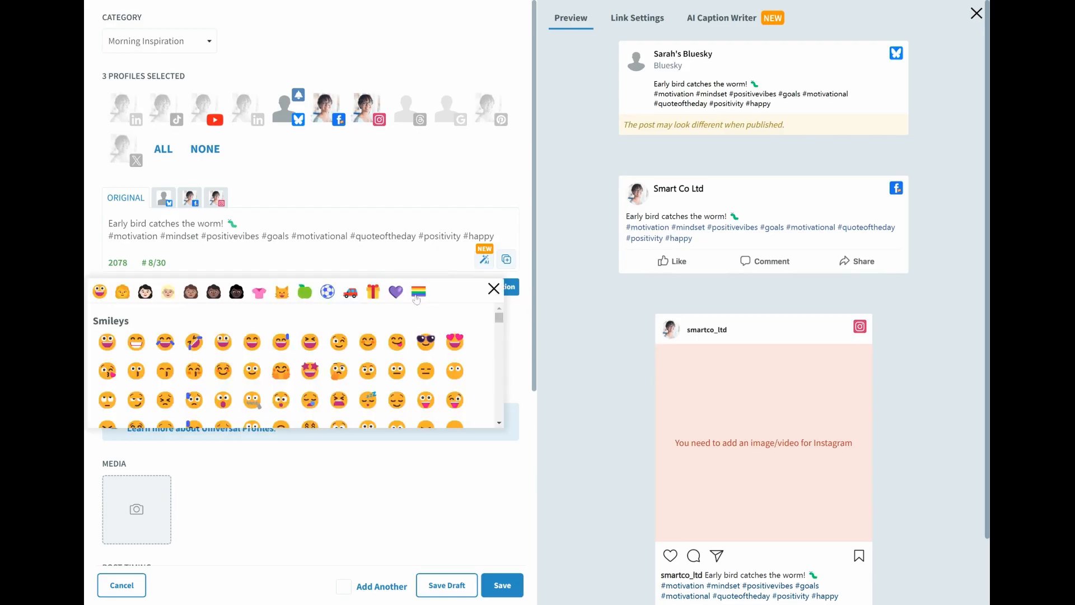
pyautogui.click(368, 343)
pyautogui.click(493, 289)
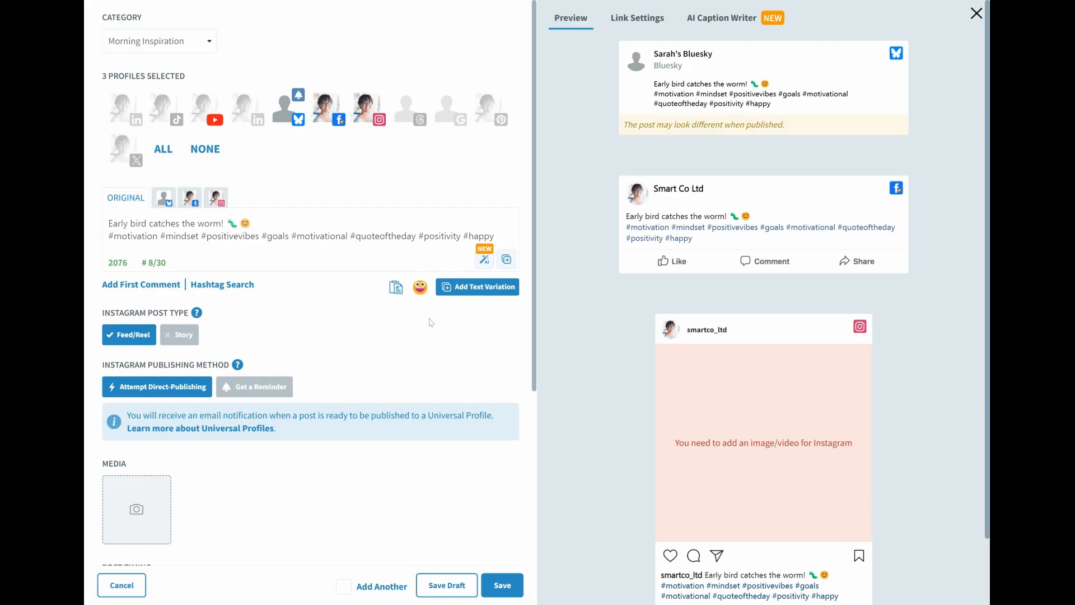
# Step: Tag the SmarterQueue page after the emojis in the Facebook version of the post text only
pyautogui.click(191, 199)
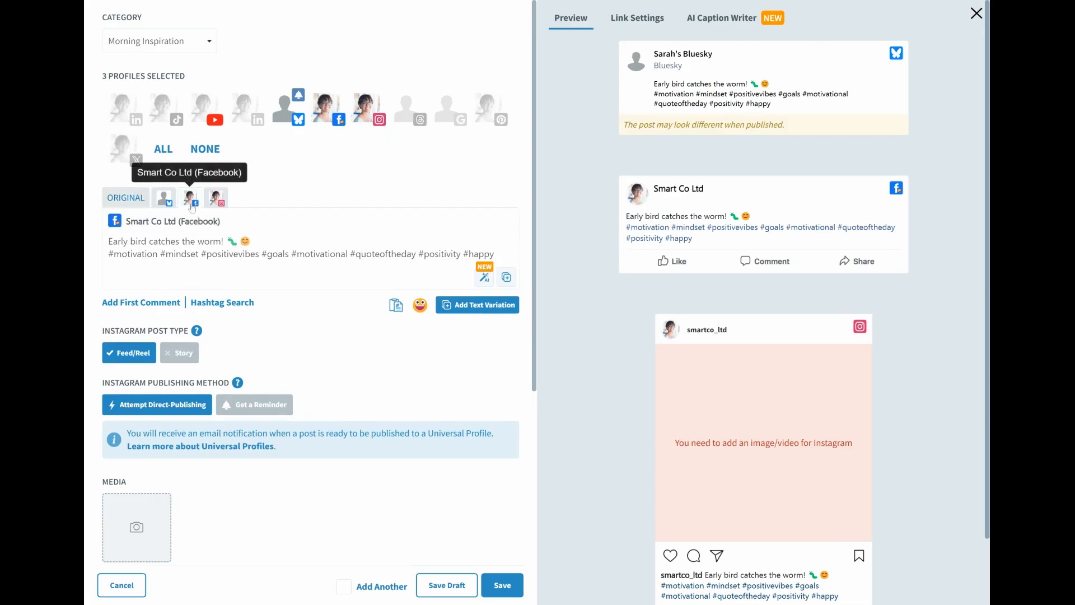
pyautogui.click(252, 241)
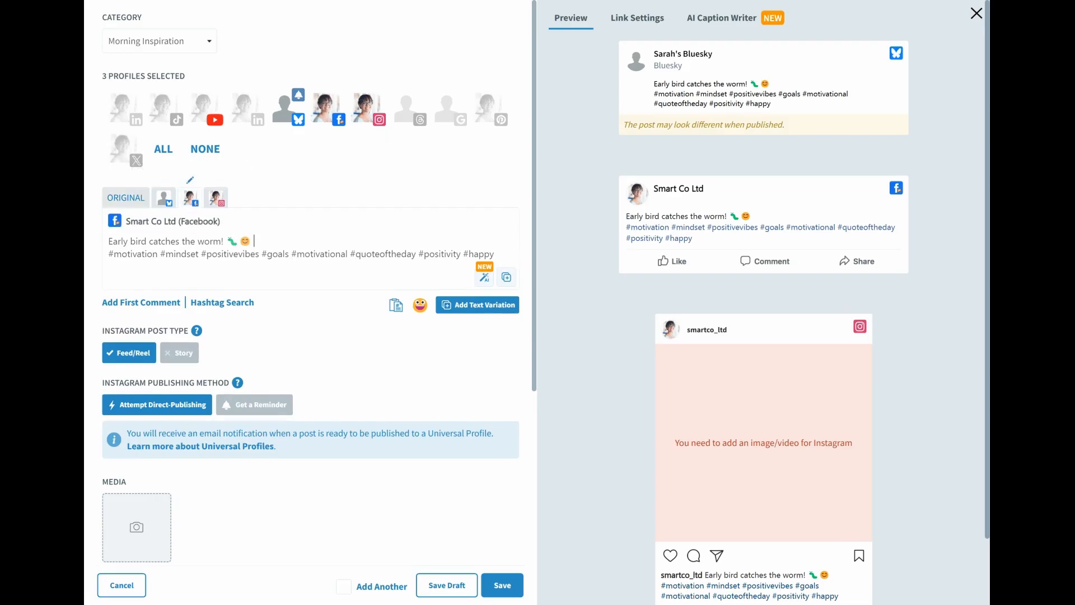
pyautogui.write('@SmarterQueue')
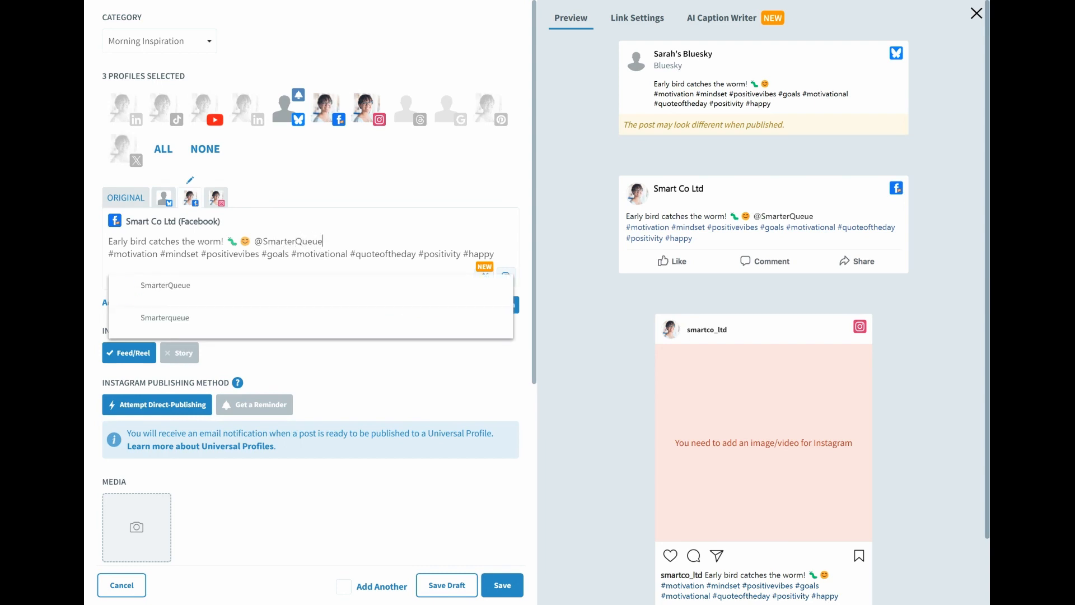
pyautogui.click(325, 286)
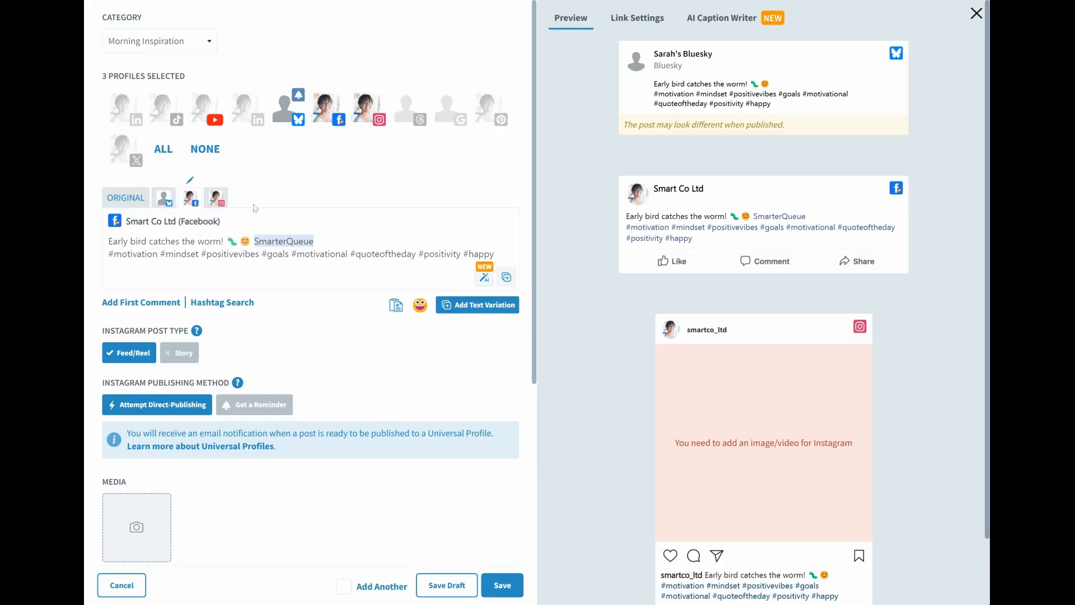
# Step: Review the Instagram and Bluesky versions of the post text, and return to the original text
pyautogui.click(222, 204)
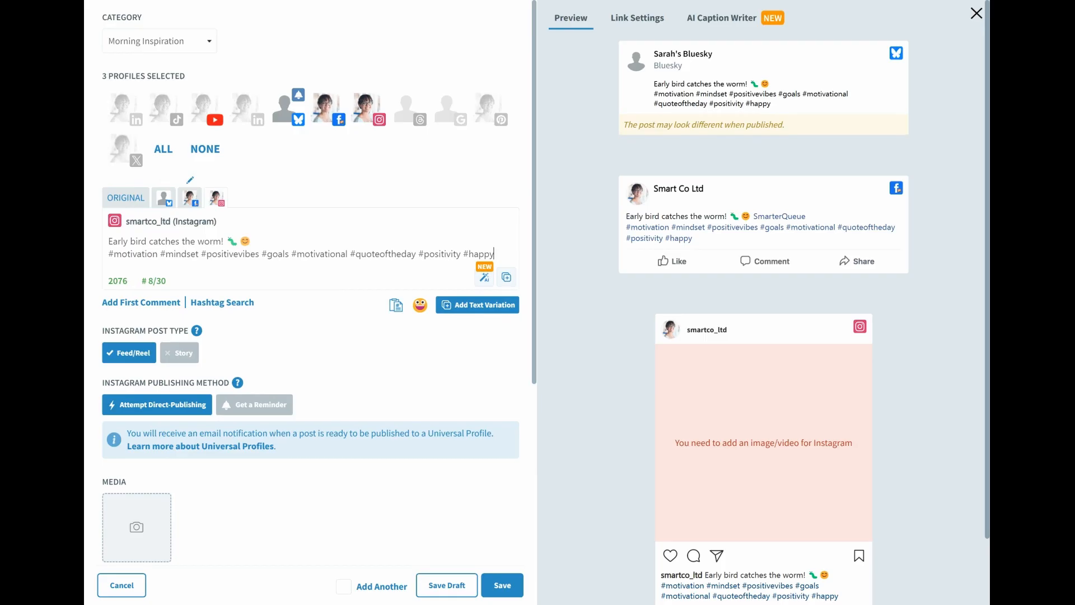
pyautogui.click(165, 202)
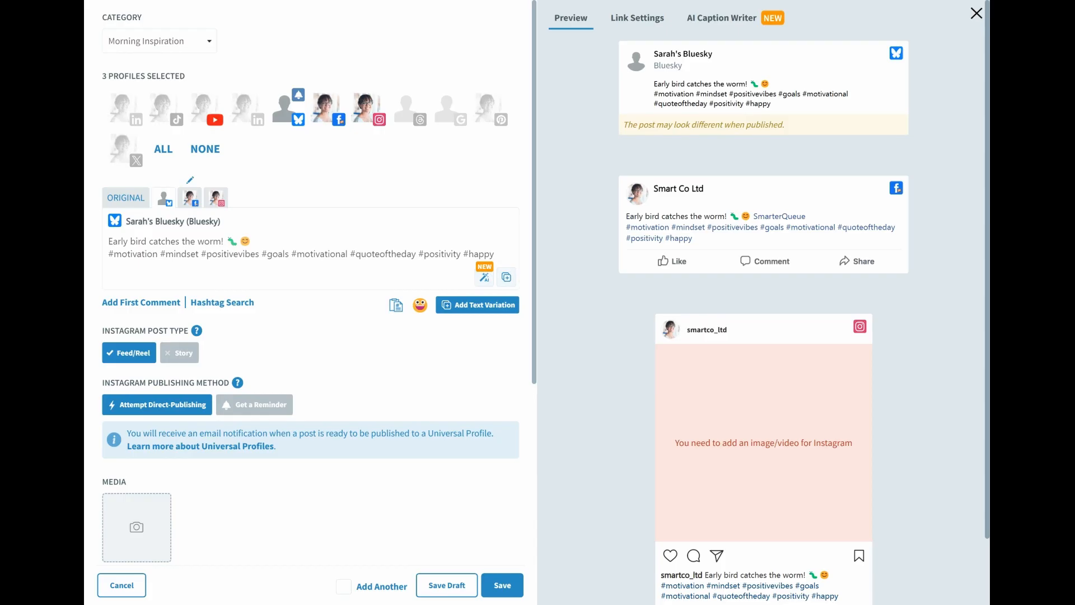
pyautogui.click(124, 205)
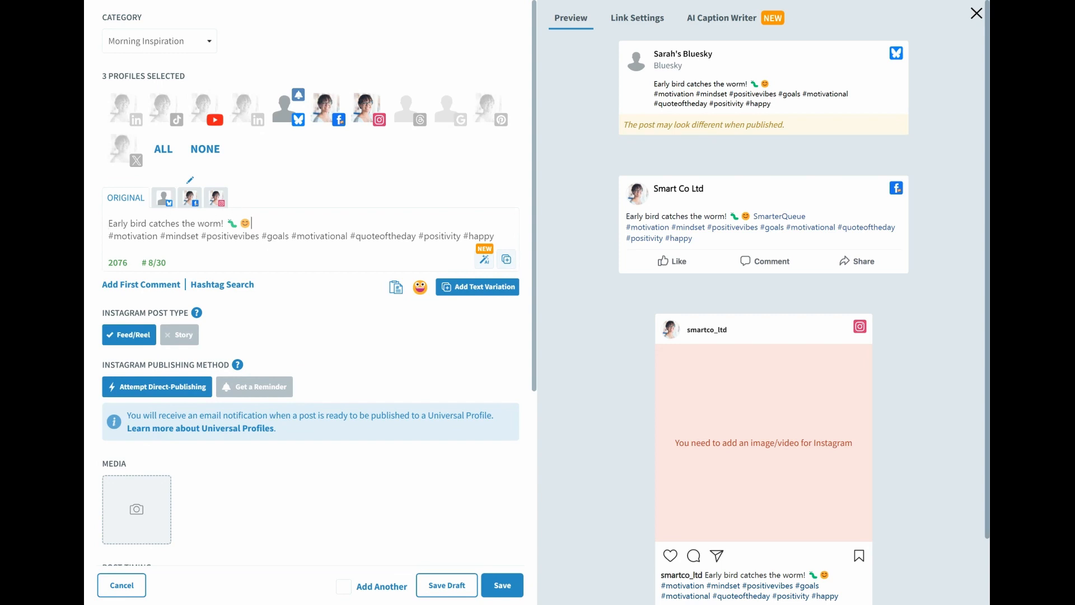
pyautogui.write('https://www.audubon.org/field-guide/bird/brown-thrasher')
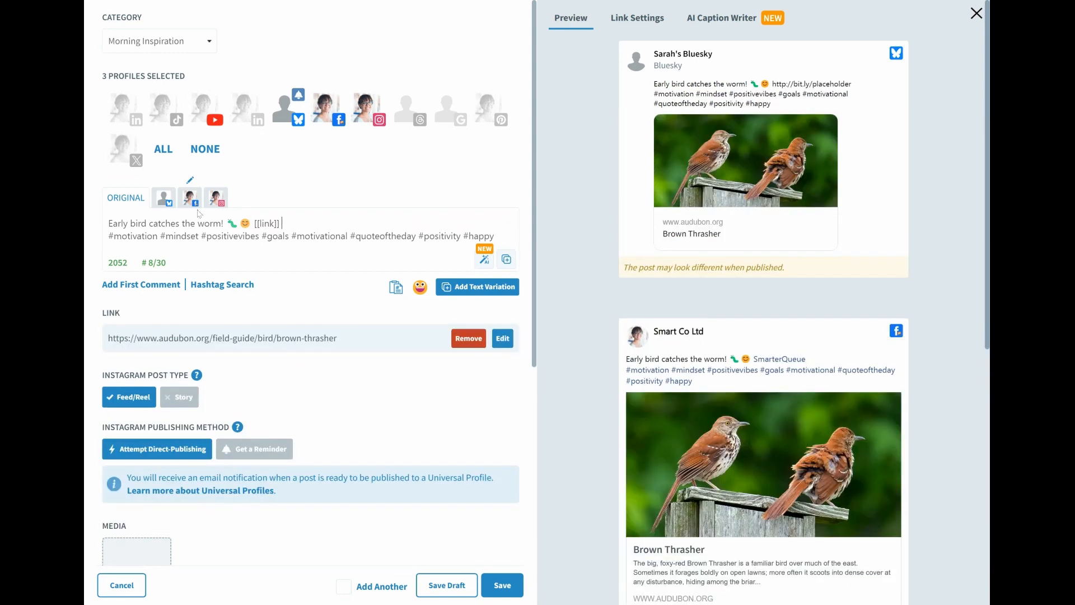
pyautogui.click(190, 197)
pyautogui.write('https://www.audubon.org/field-guide/bird/brown-thrasher')
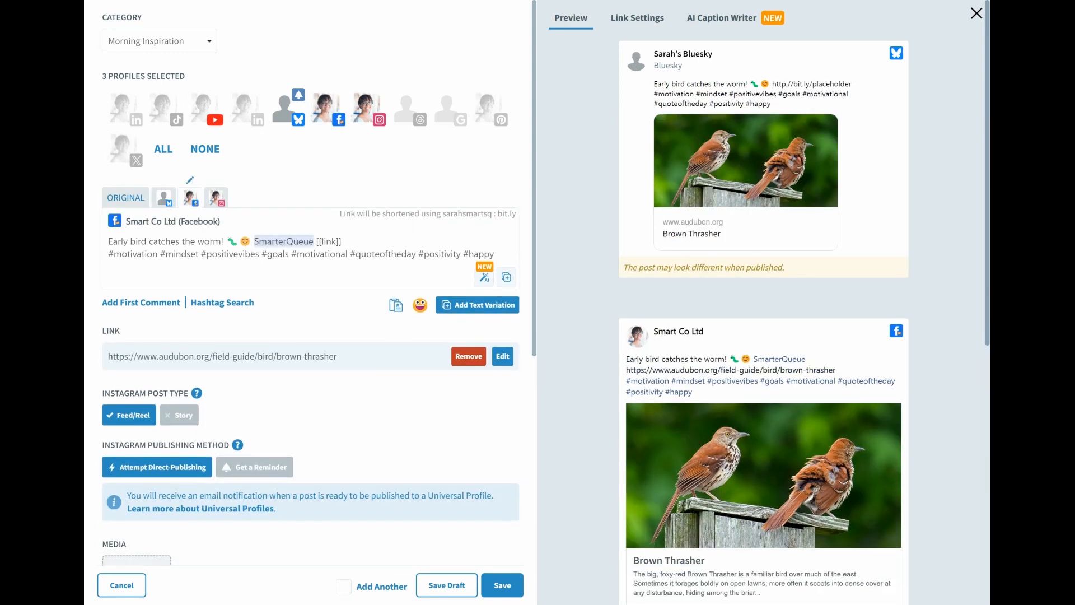
pyautogui.hotkey('shift', 'Left')
pyautogui.hotkey('shift', 'Left')
pyautogui.hotkey('shift', 'Left')
pyautogui.hotkey('shift', 'Left')
pyautogui.hotkey('shift', 'Left')
pyautogui.hotkey('shift', 'Left')
pyautogui.hotkey('shift', 'Left')
pyautogui.hotkey('shift', 'Left')
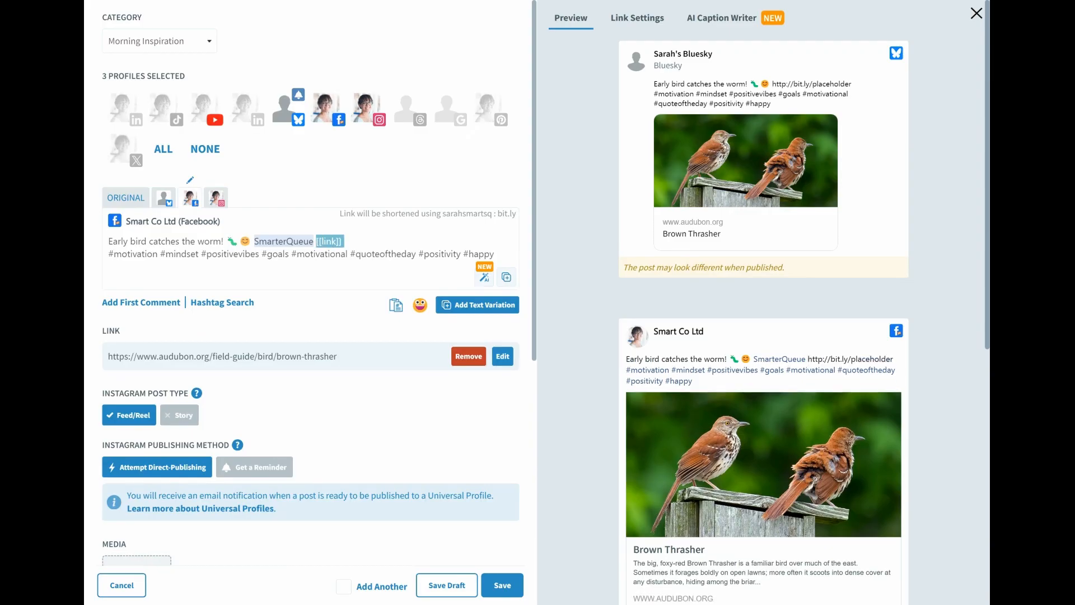
pyautogui.click(343, 241)
pyautogui.scroll(-3, 625, 336)
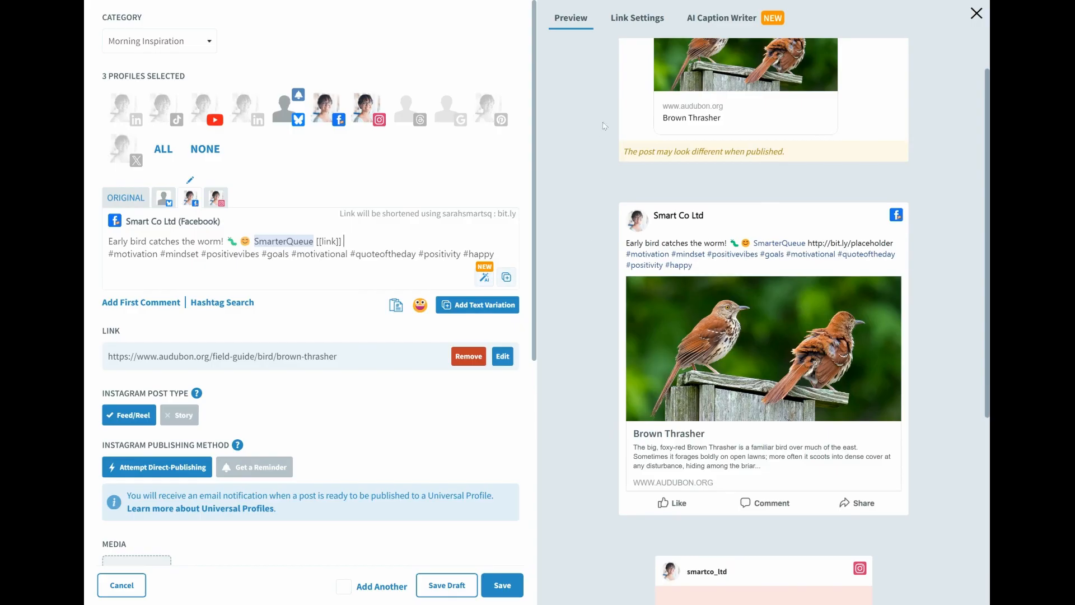
# Step: Review the link's UTM campaign parameters, Bitly click tracking switch and link preview options
pyautogui.click(628, 25)
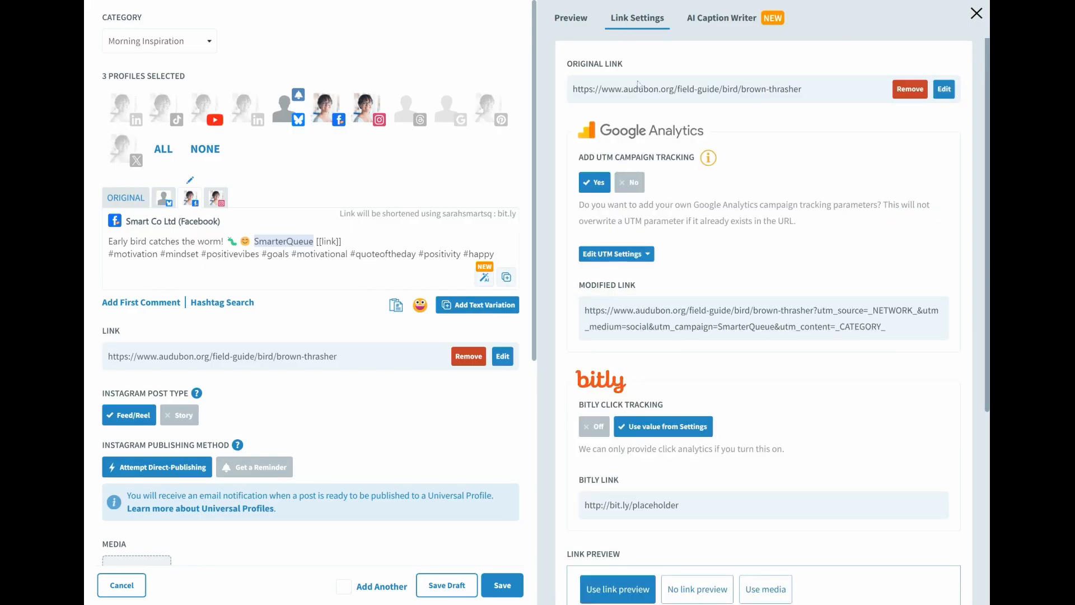
pyautogui.click(649, 254)
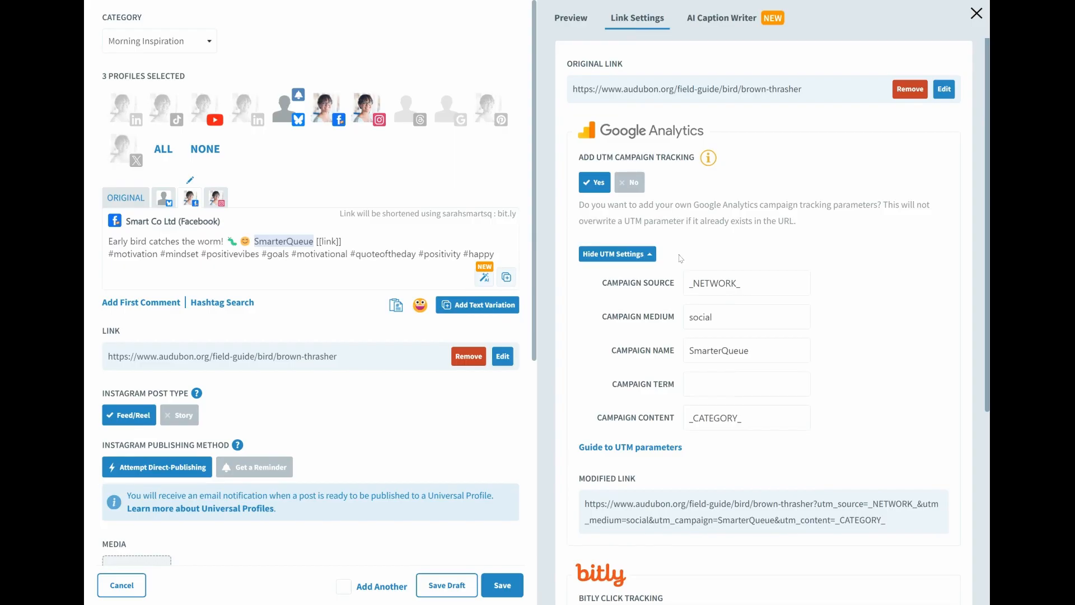
pyautogui.scroll(-6, 680, 259)
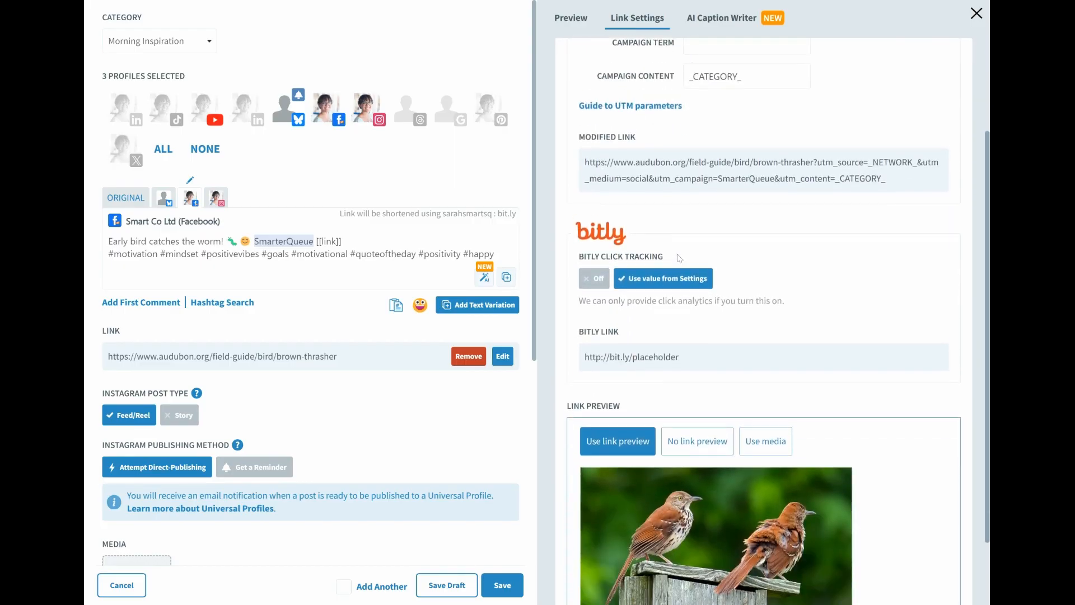
pyautogui.click(592, 282)
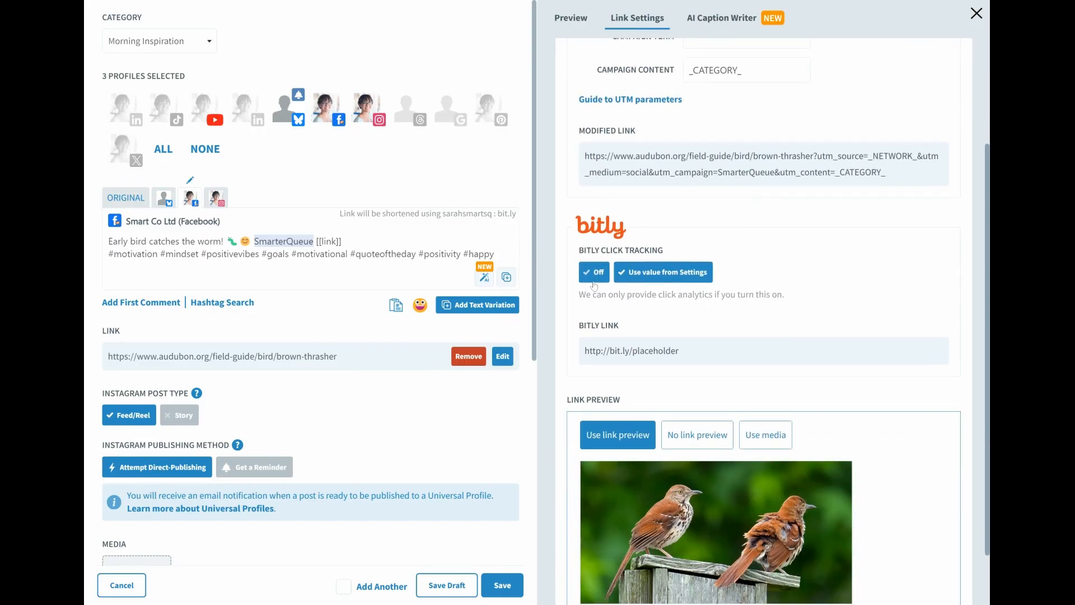
pyautogui.click(593, 285)
pyautogui.scroll(-2, 655, 317)
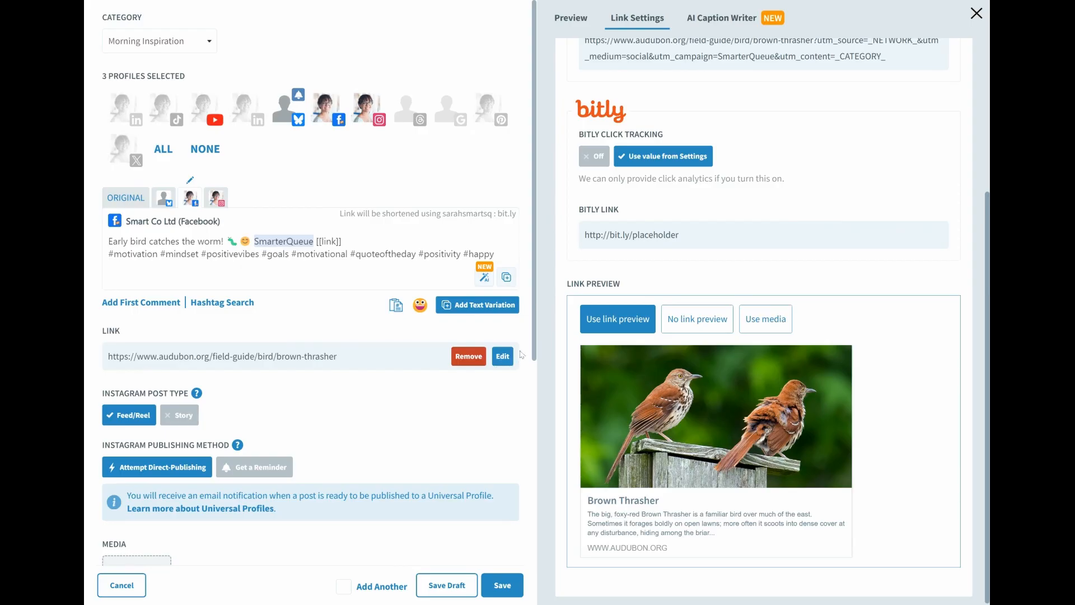
# Step: Include the Google profile in the post and set its Google button to Learn more
pyautogui.click(454, 125)
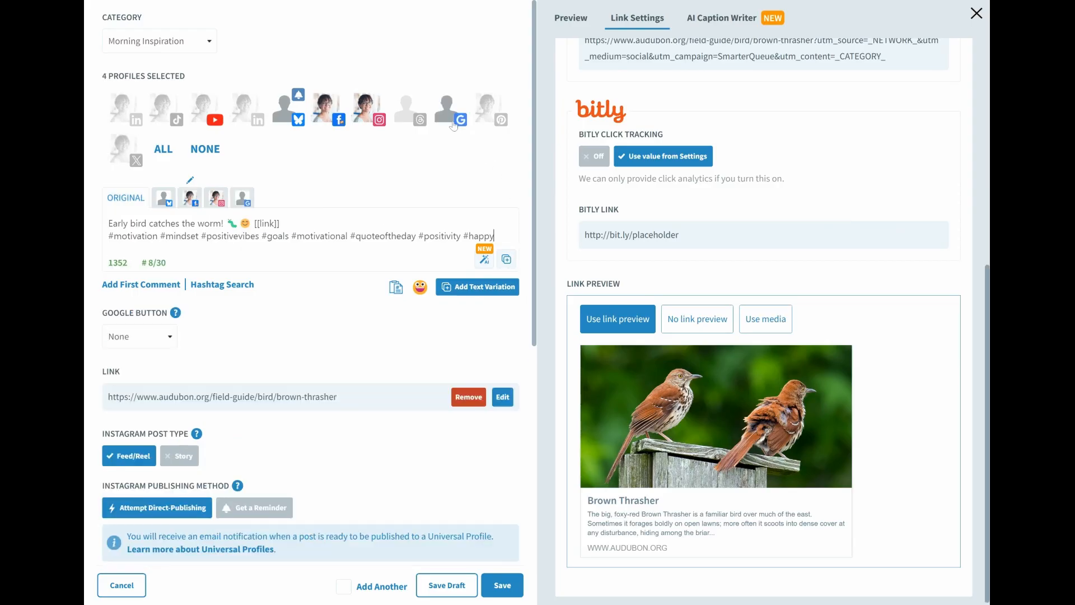
pyautogui.click(567, 22)
pyautogui.scroll(2, 567, 26)
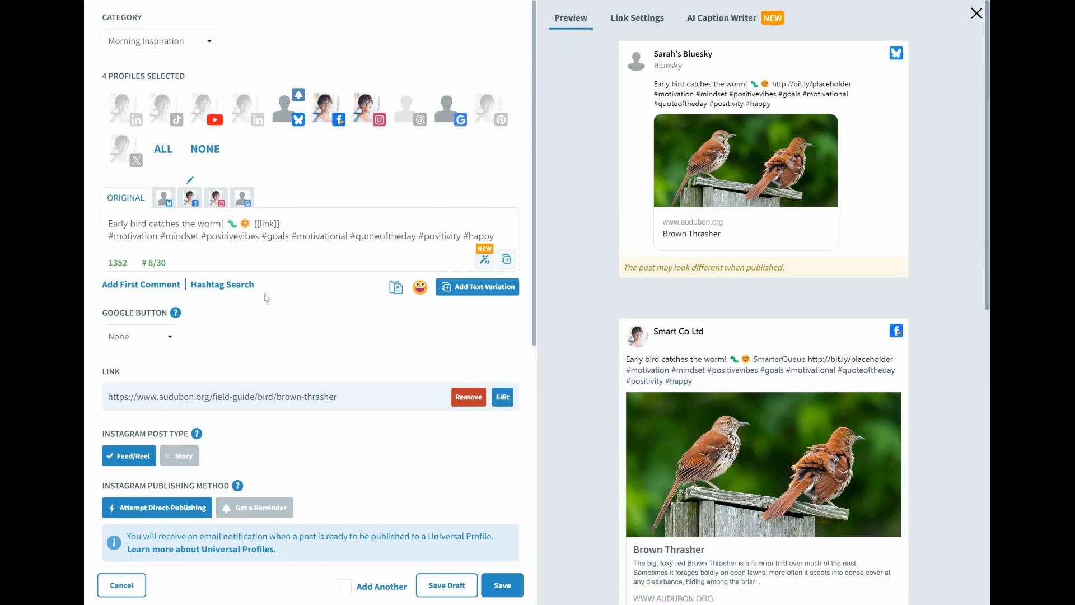
pyautogui.click(170, 337)
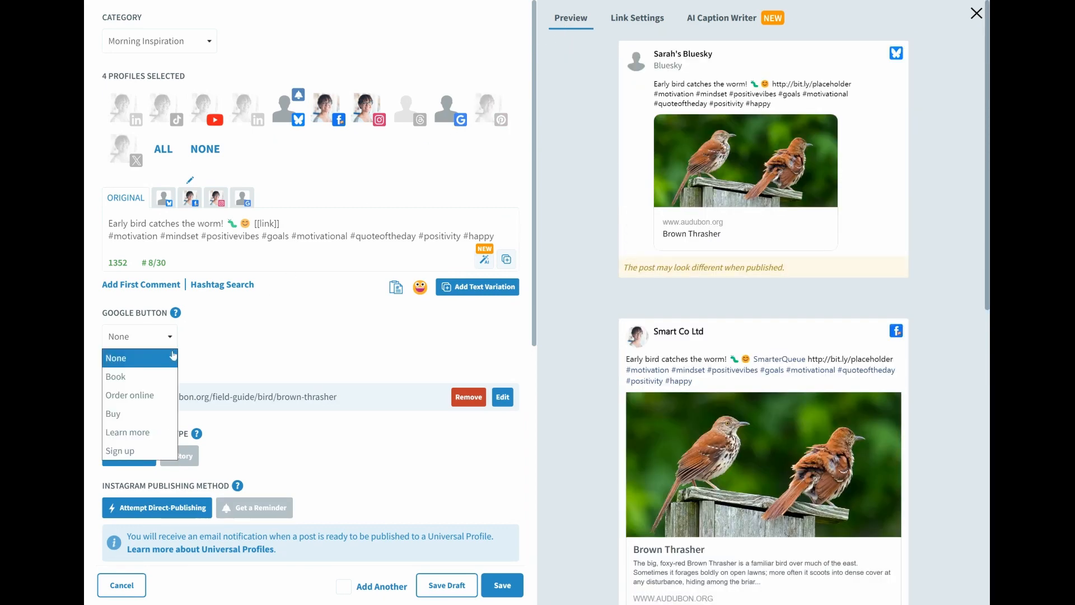
pyautogui.click(157, 434)
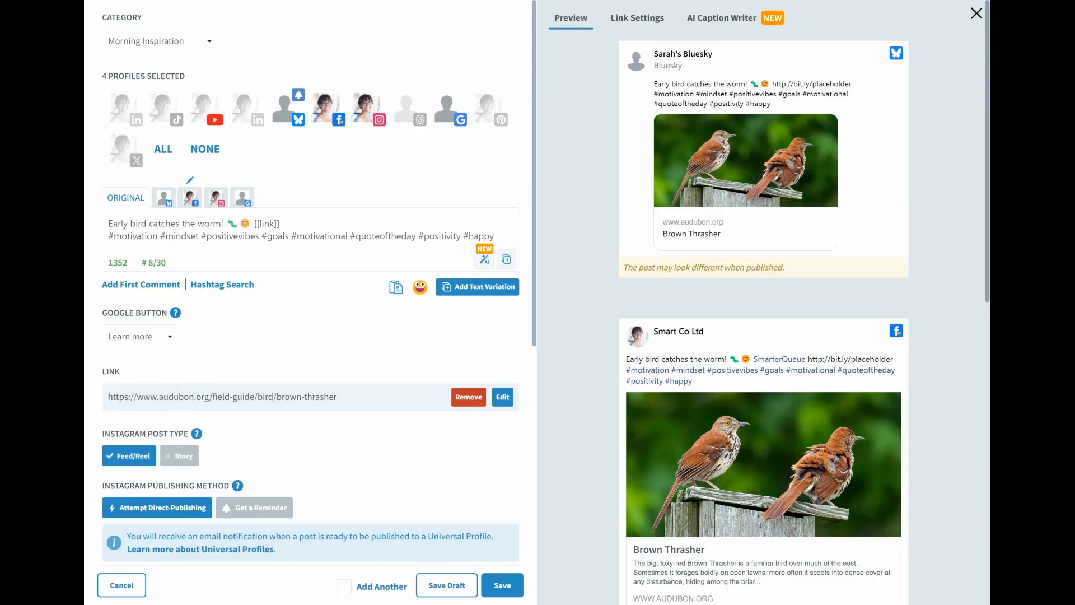
# Step: Remove the link placeholder from the Google version of the post text and check its preview
pyautogui.click(243, 198)
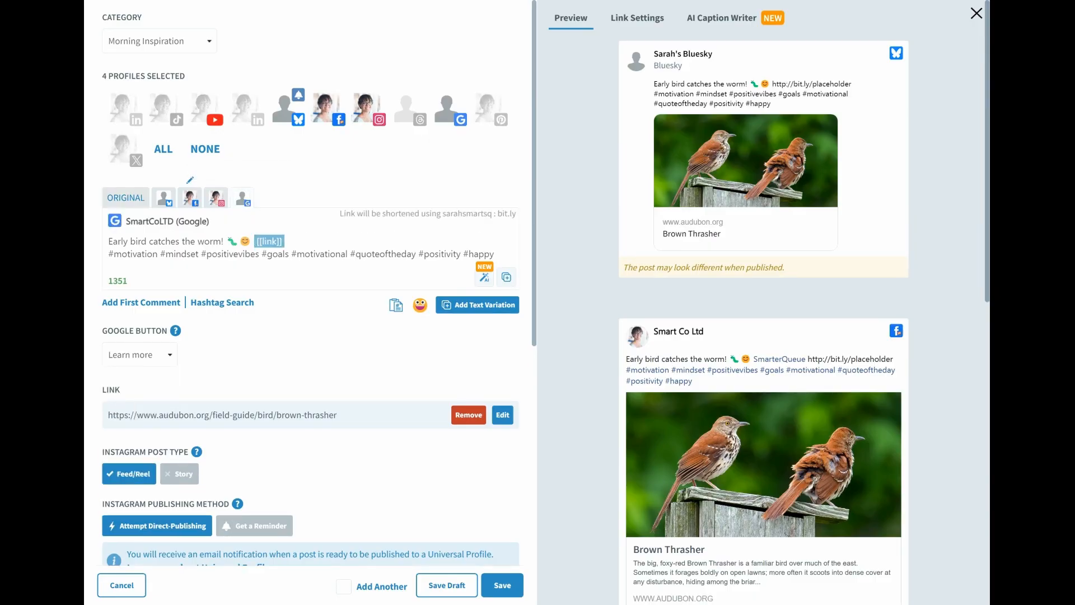
pyautogui.press('BackSpace')
pyautogui.scroll(-10, 561, 279)
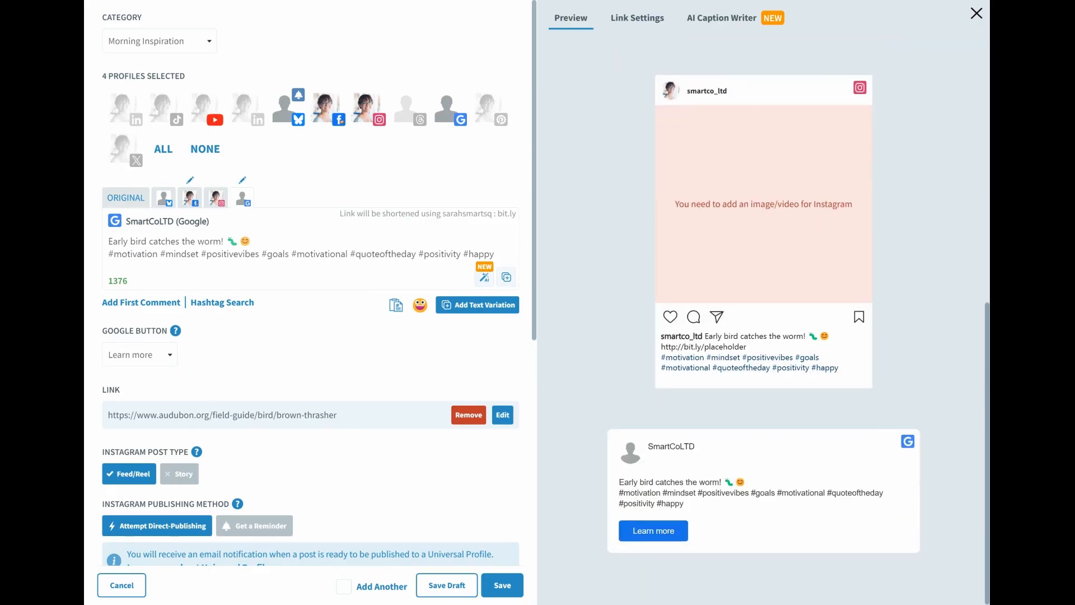
# Step: Search the free Pixabay images for "brown thrasher" and add the close-up of the bird standing on the ground to the post
pyautogui.scroll(-5, 343, 351)
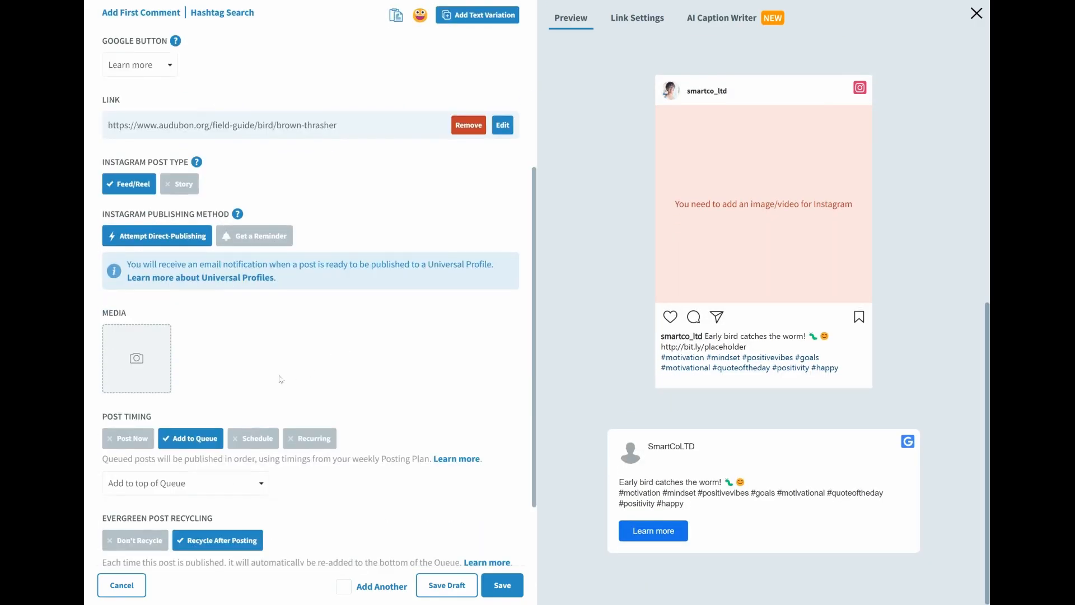
pyautogui.click(165, 375)
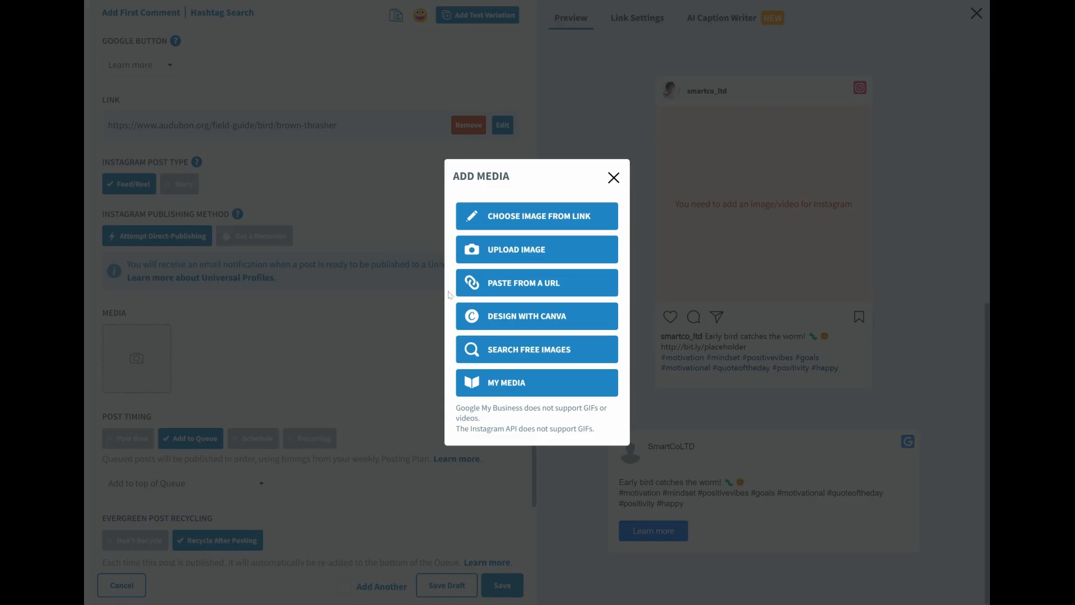
pyautogui.click(460, 349)
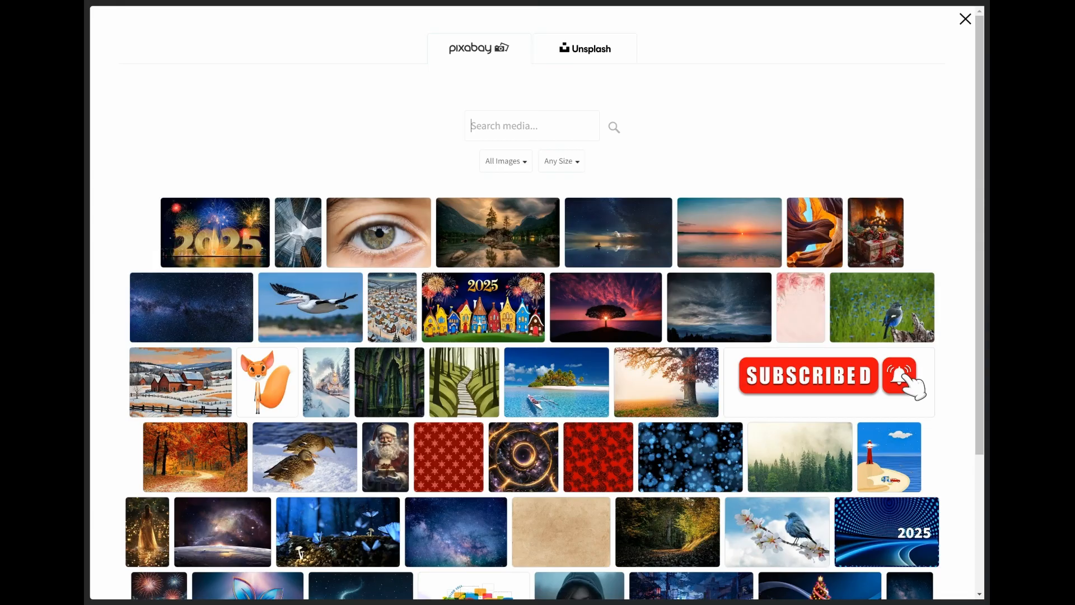
pyautogui.write('brown thrasher')
pyautogui.press('Return')
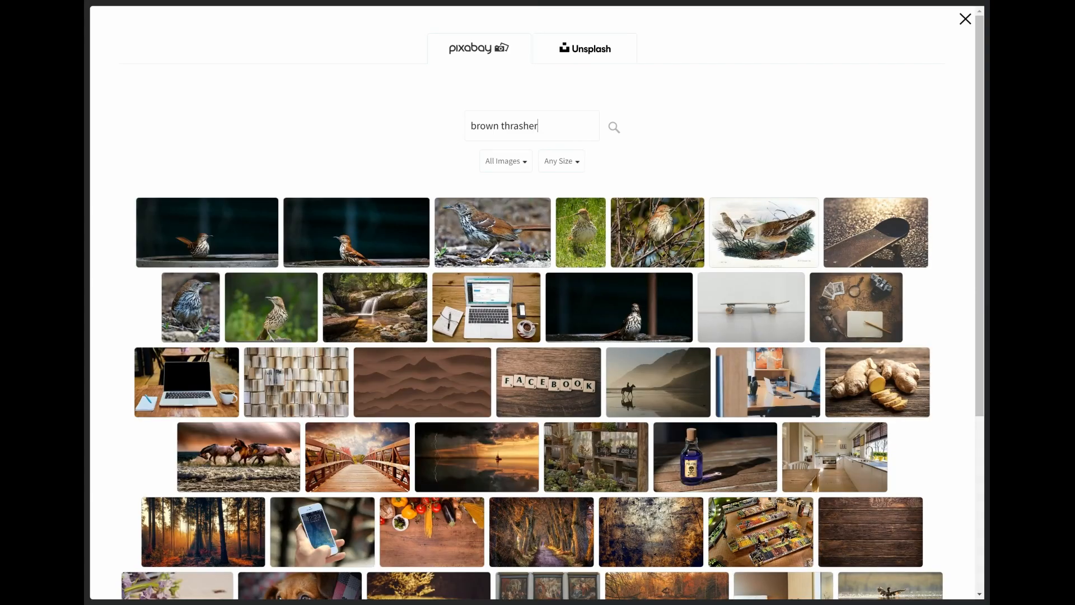
pyautogui.click(537, 229)
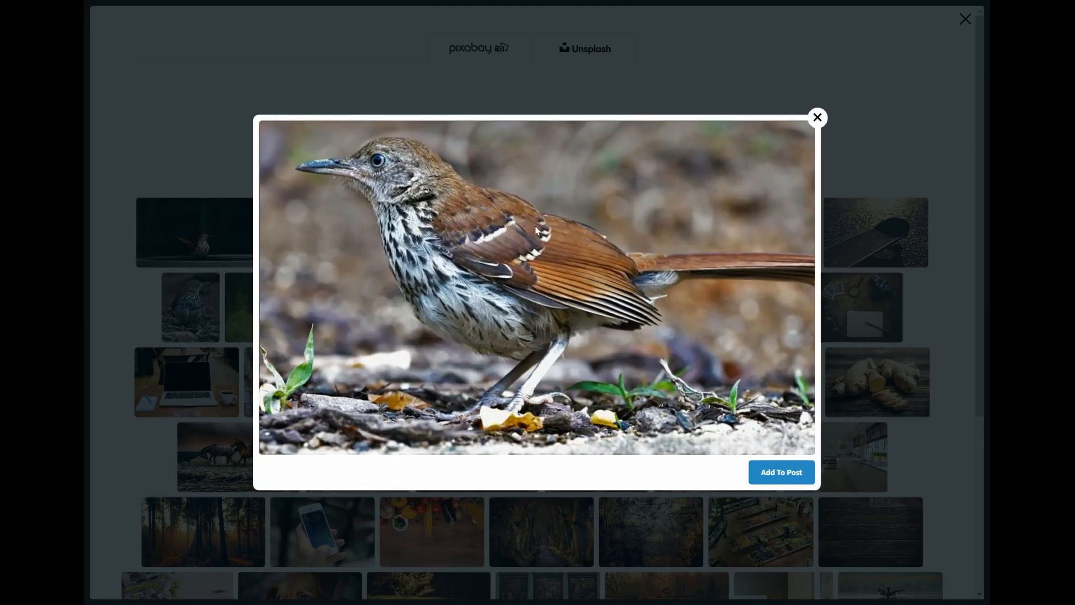
pyautogui.click(780, 472)
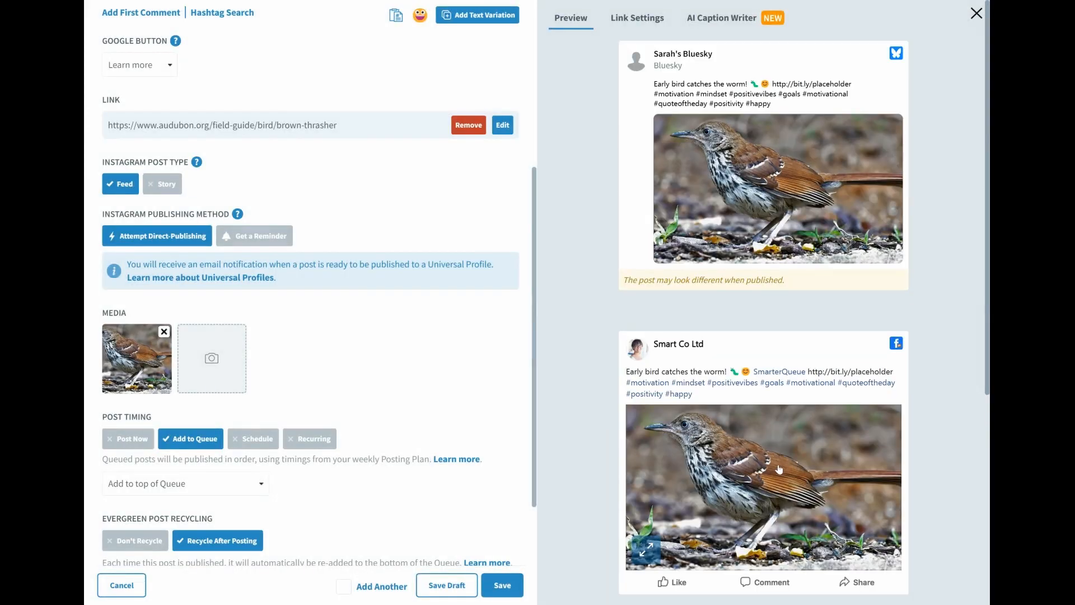
# Step: Check how the image appears in each profile's preview and inspect the shortened link in the Facebook preview
pyautogui.scroll(-7, 780, 469)
pyautogui.scroll(-4, 778, 469)
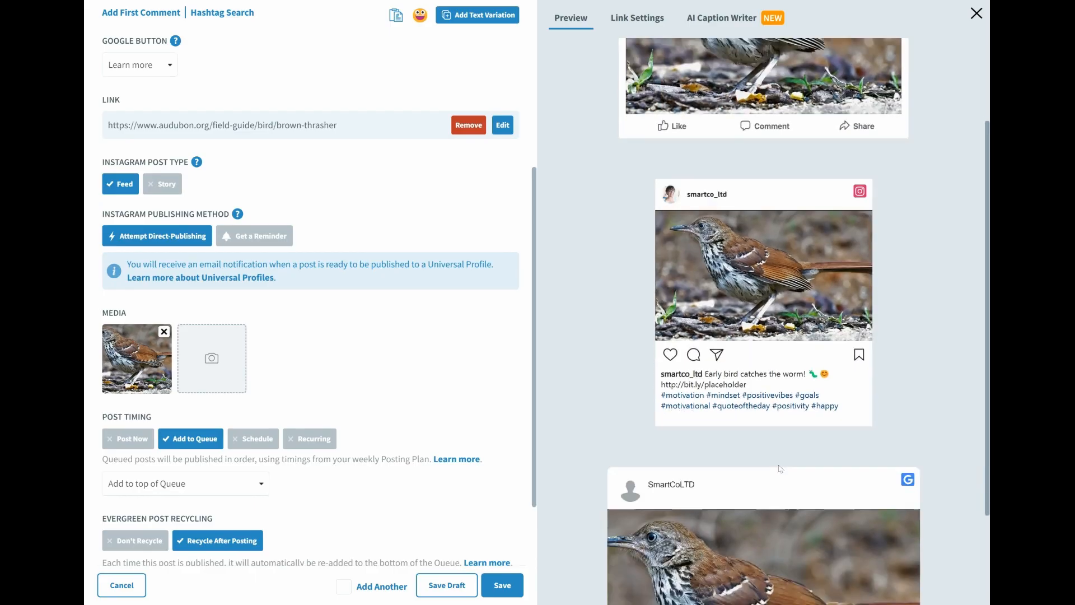
pyautogui.scroll(8, 778, 470)
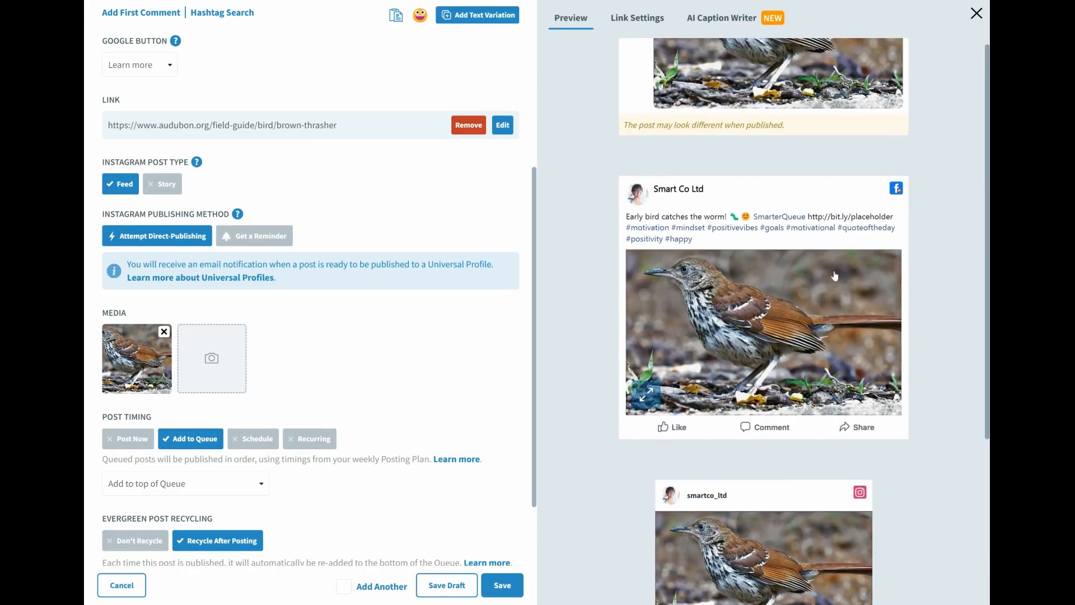
pyautogui.moveTo(808, 216); pyautogui.dragTo(919, 219)
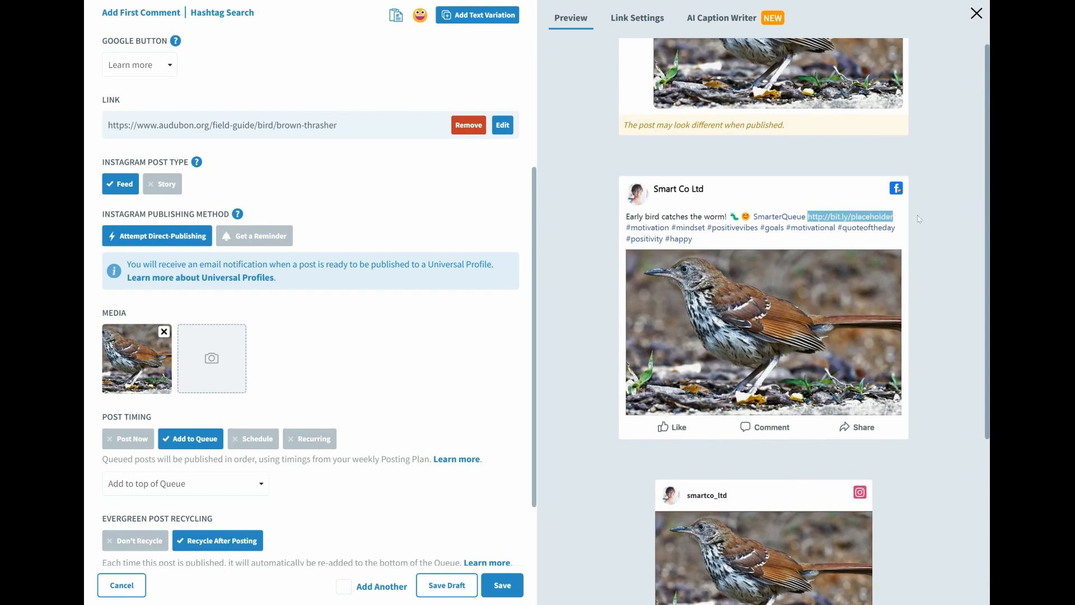
pyautogui.click(919, 218)
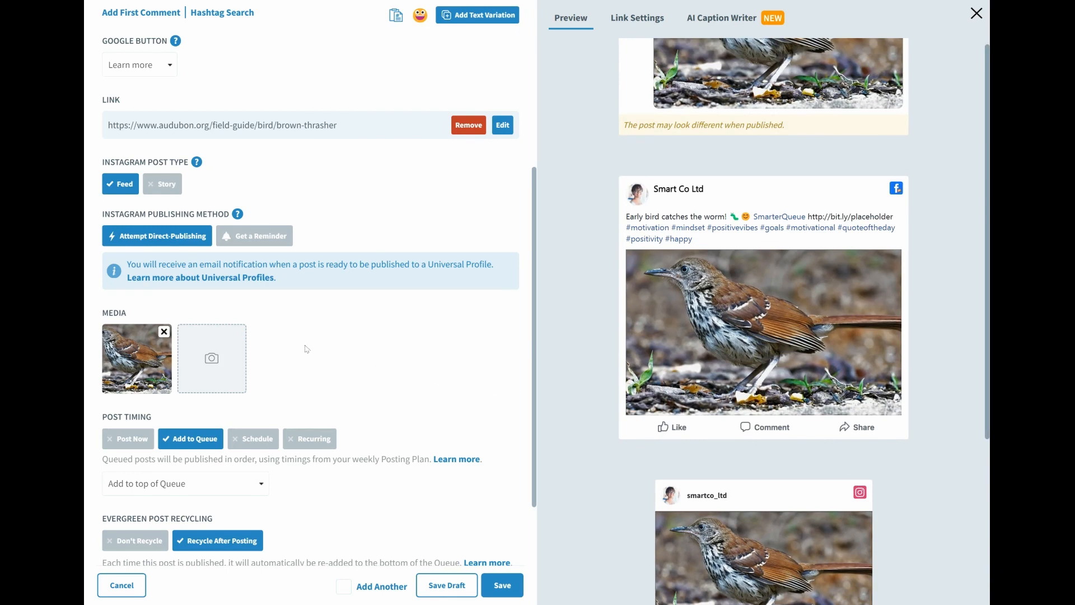
# Step: Set the post timing to Post Now and make the post expire after being posted 3 times in total
pyautogui.scroll(-3, 307, 349)
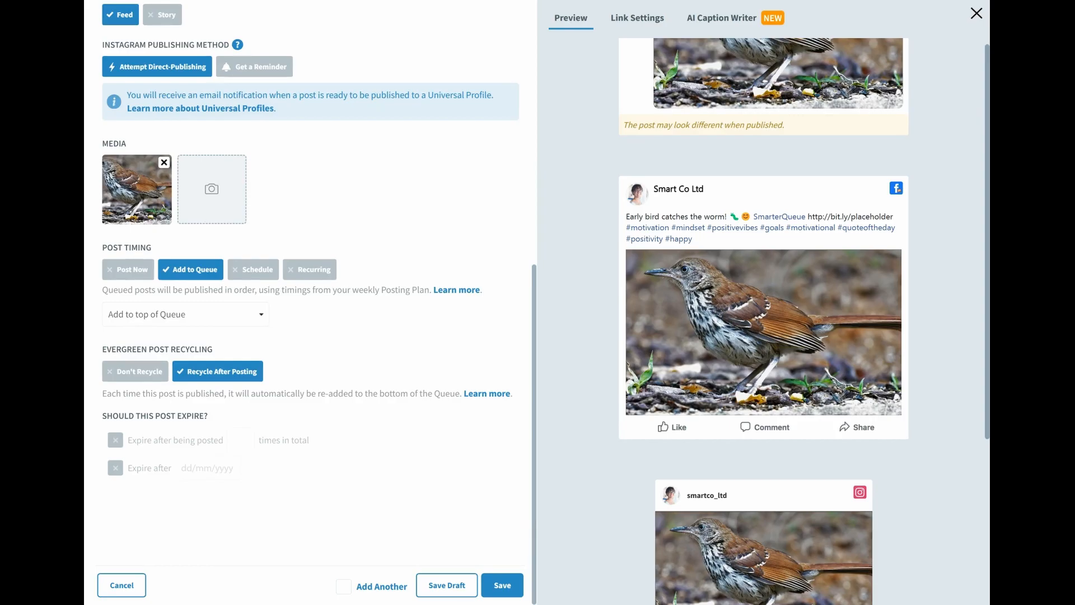
pyautogui.click(129, 276)
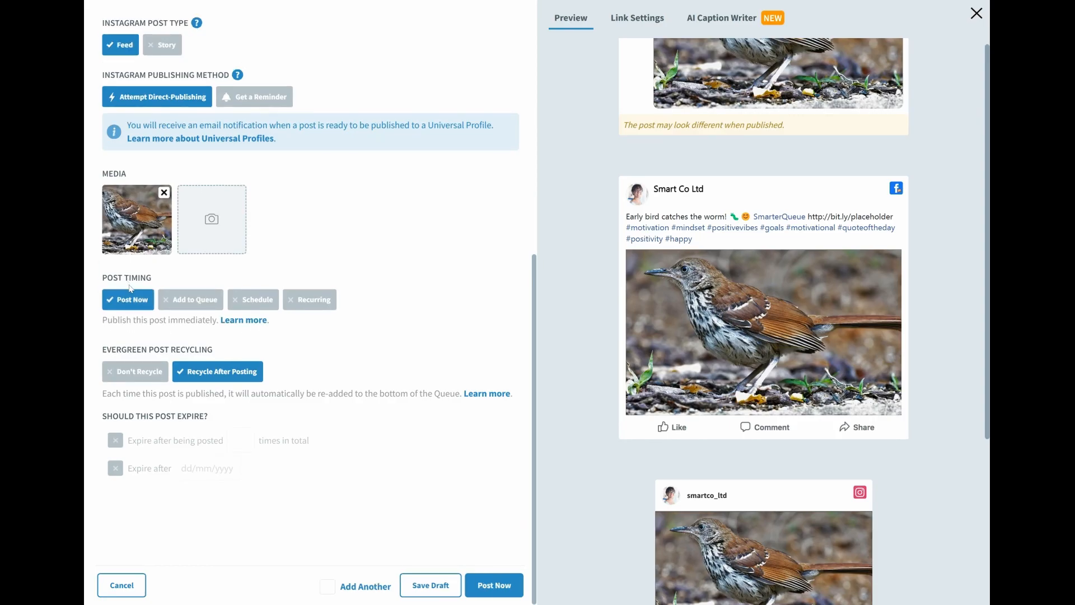
pyautogui.click(161, 375)
pyautogui.click(116, 440)
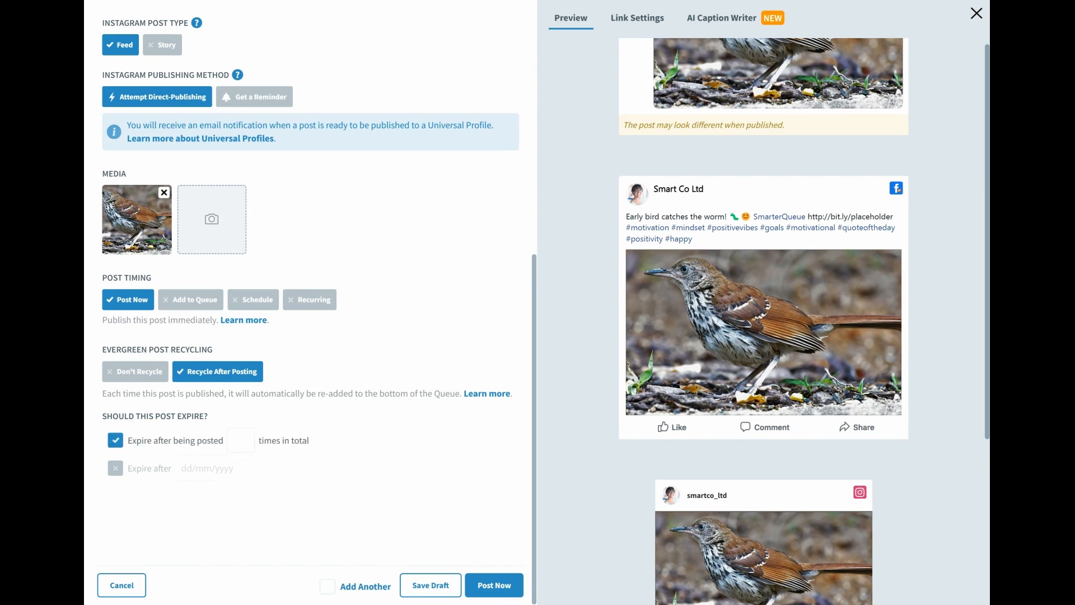
pyautogui.click(241, 440)
pyautogui.write('3')
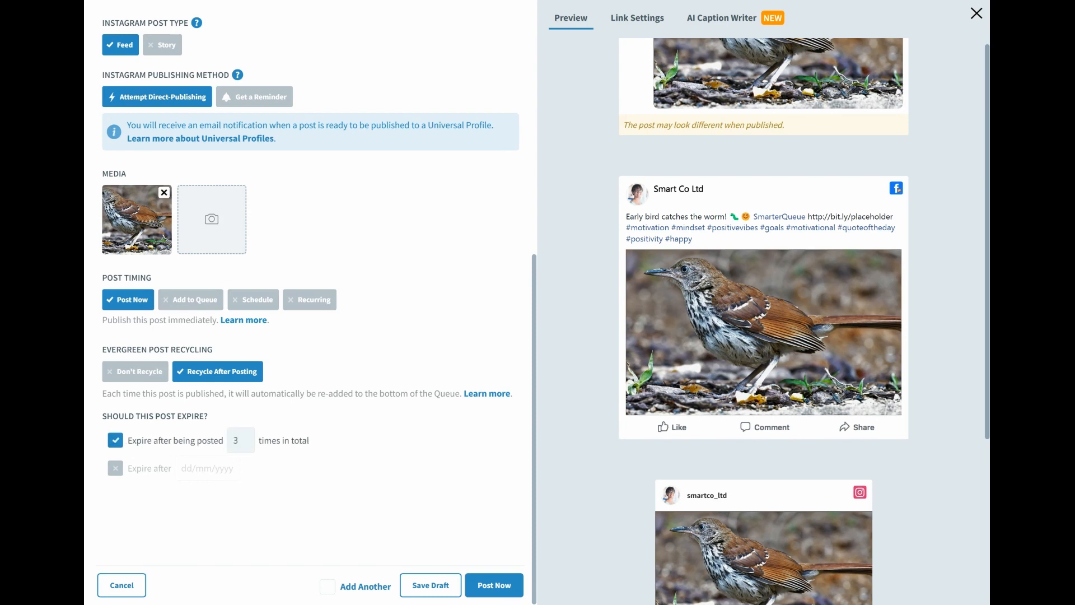
# Step: Try an expiry date of 31 December 2024, and turn off both expiry conditions
pyautogui.click(117, 468)
pyautogui.click(181, 476)
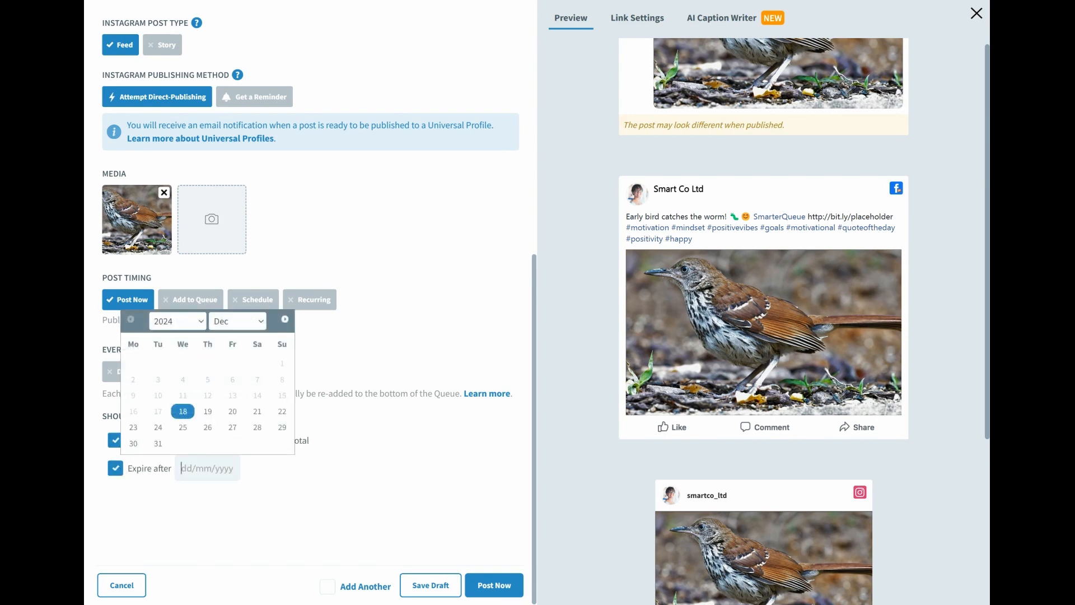
pyautogui.click(158, 443)
pyautogui.click(115, 468)
pyautogui.click(115, 441)
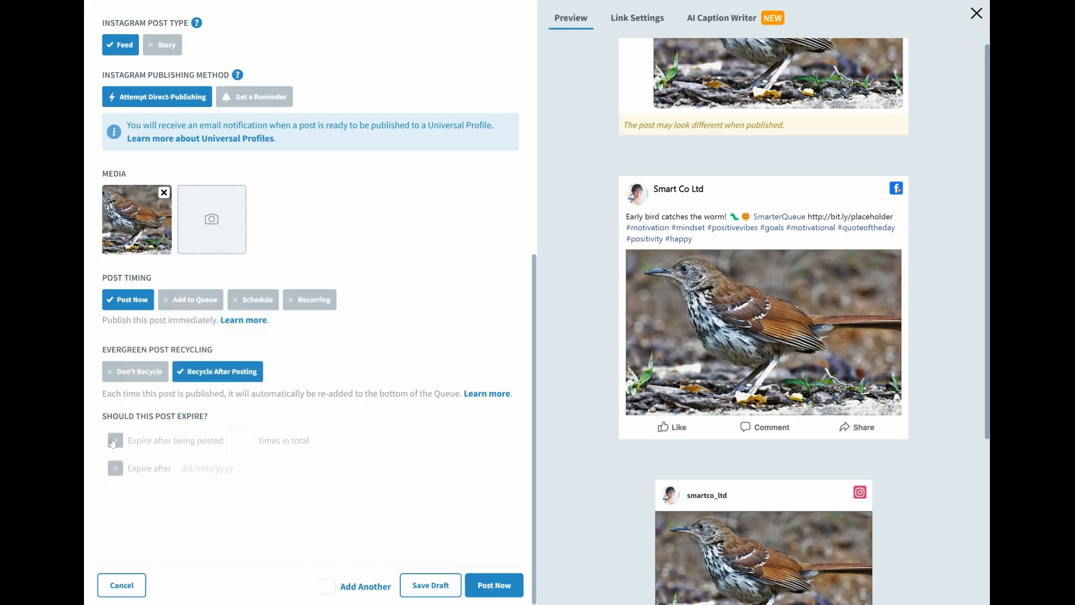
# Step: Try the Add to Queue timing and look at its queue position choices, and switch the post timing to Schedule
pyautogui.click(191, 308)
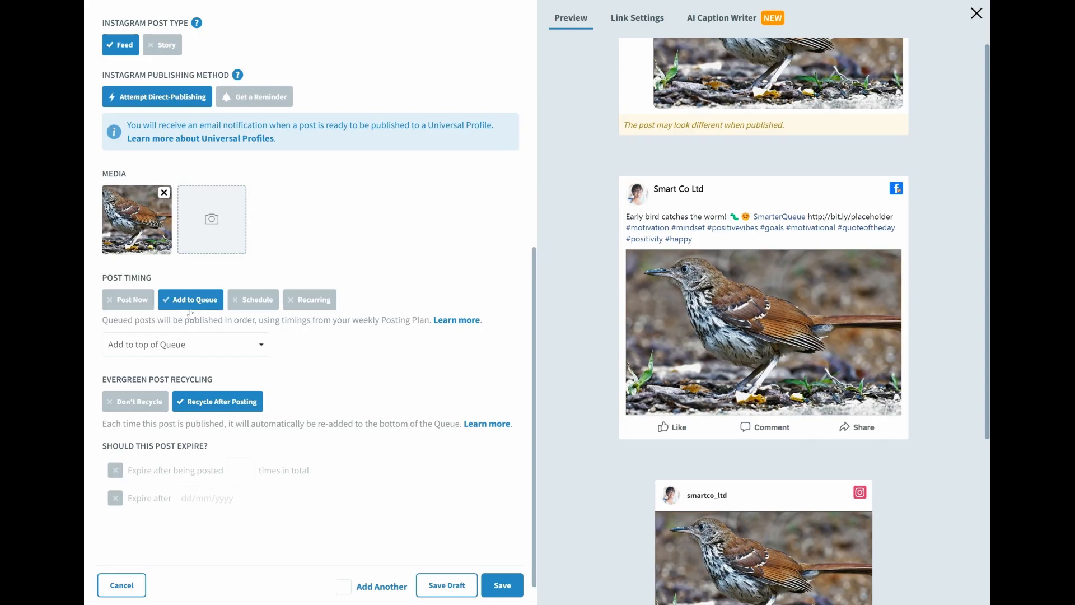
pyautogui.click(254, 348)
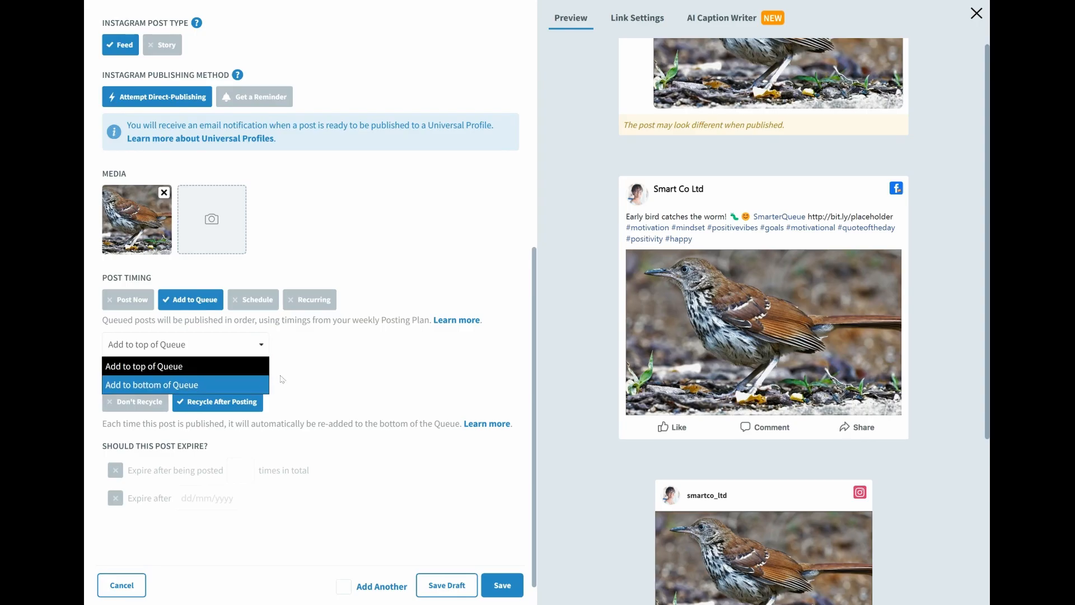
pyautogui.click(286, 358)
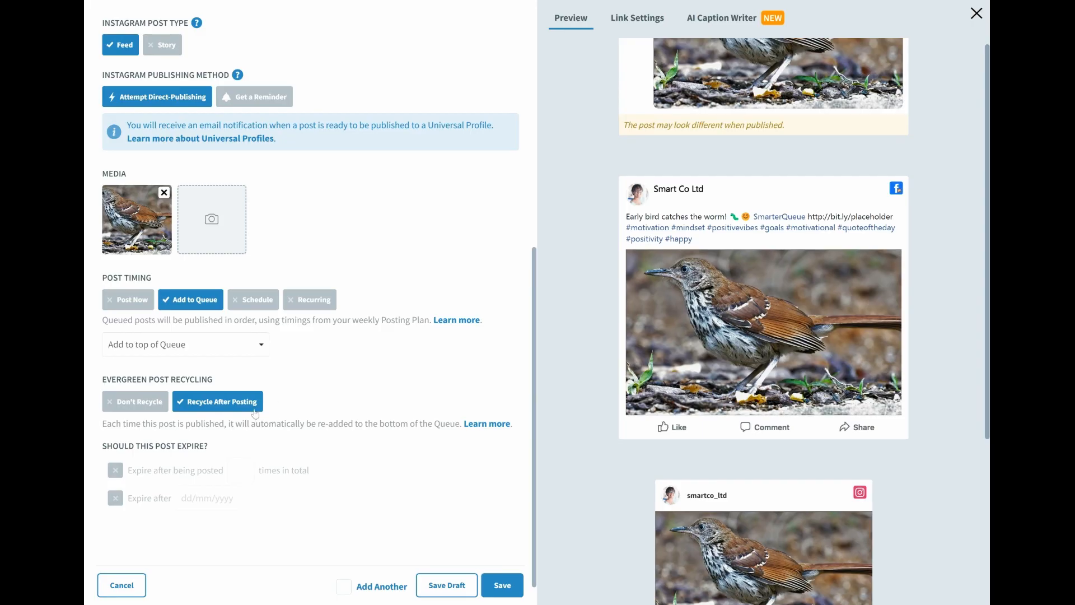
pyautogui.click(164, 411)
pyautogui.click(266, 308)
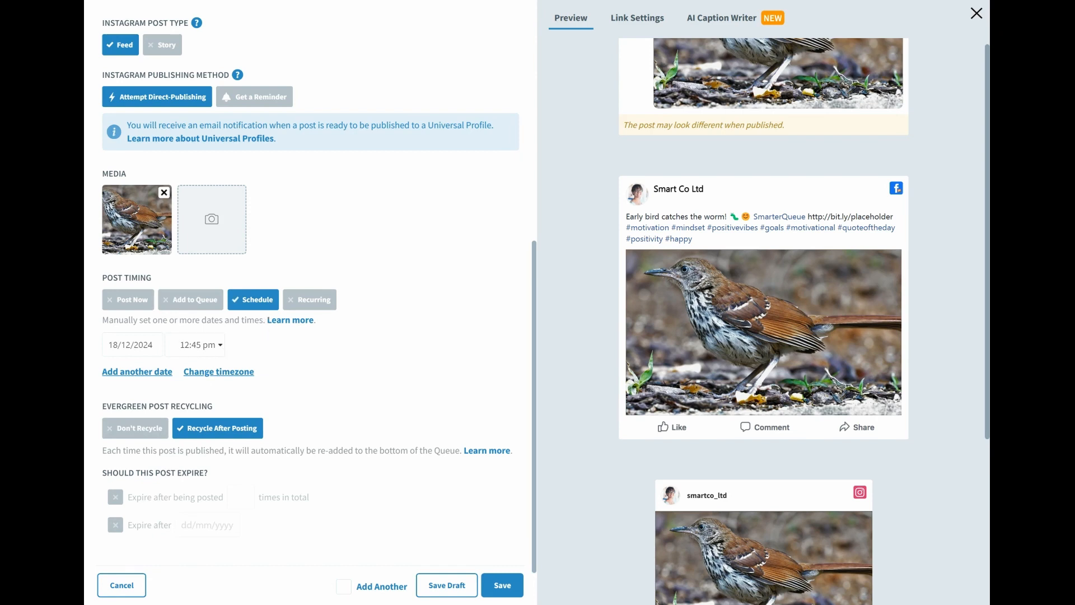
# Step: Try scheduling the post for 25/12/2024 at 1:15 pm, with a second posting date of 31/12/2024
pyautogui.click(134, 345)
pyautogui.click(146, 305)
pyautogui.click(188, 345)
pyautogui.click(191, 444)
pyautogui.click(148, 373)
pyautogui.click(148, 375)
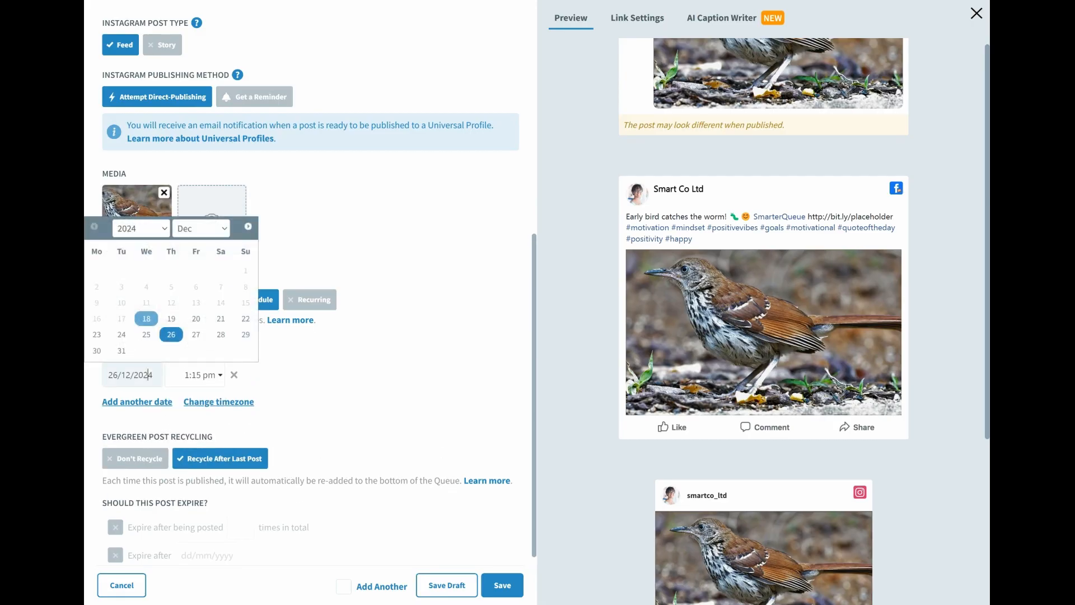
pyautogui.click(122, 351)
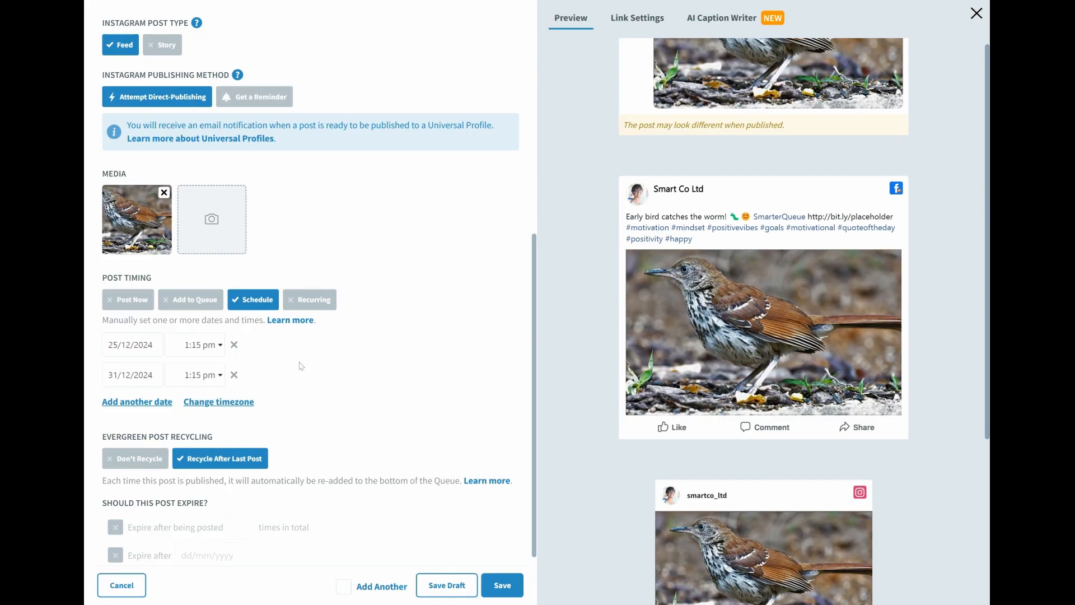
# Step: Switch the post timing to Recurring and set the first posting to 22/12/2024 at 1:00 pm
pyautogui.click(317, 302)
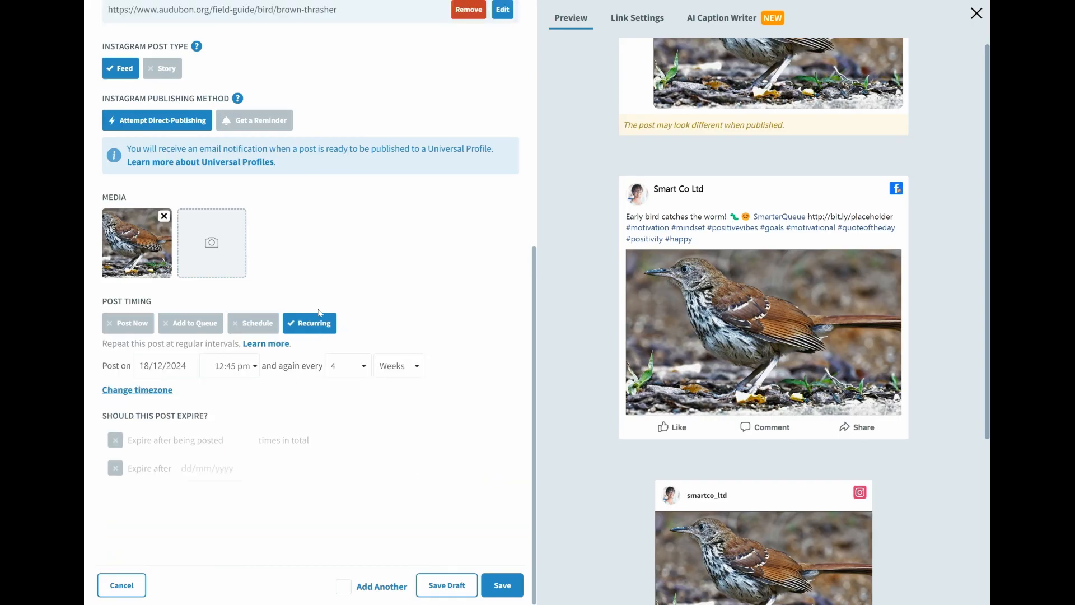
pyautogui.click(186, 365)
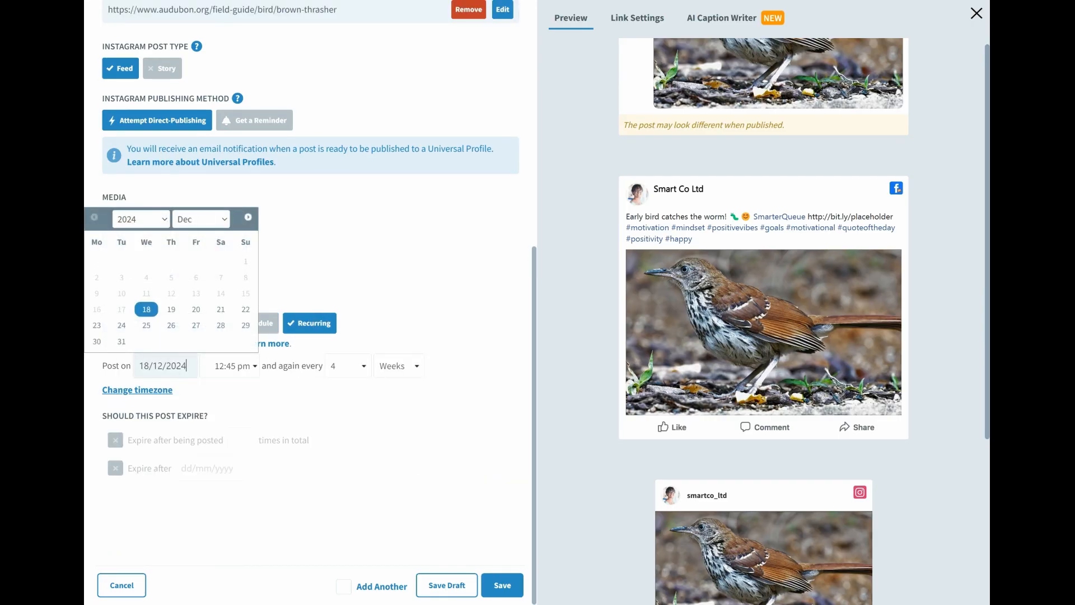
pyautogui.click(245, 309)
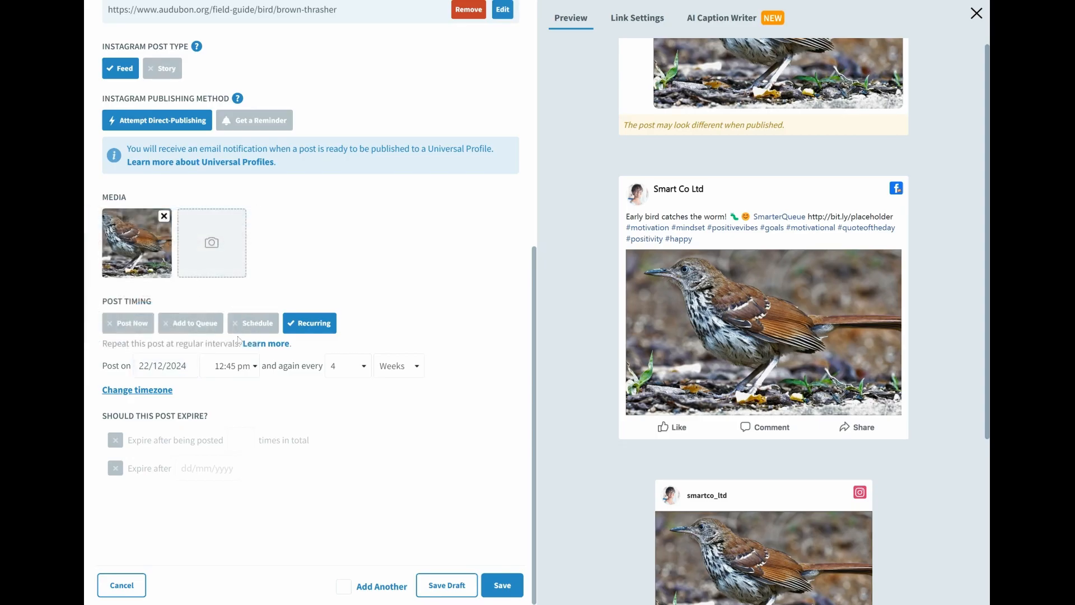
pyautogui.click(240, 367)
pyautogui.click(240, 445)
# Step: Set the recurring post to repeat every 10 days and save the post
pyautogui.click(359, 375)
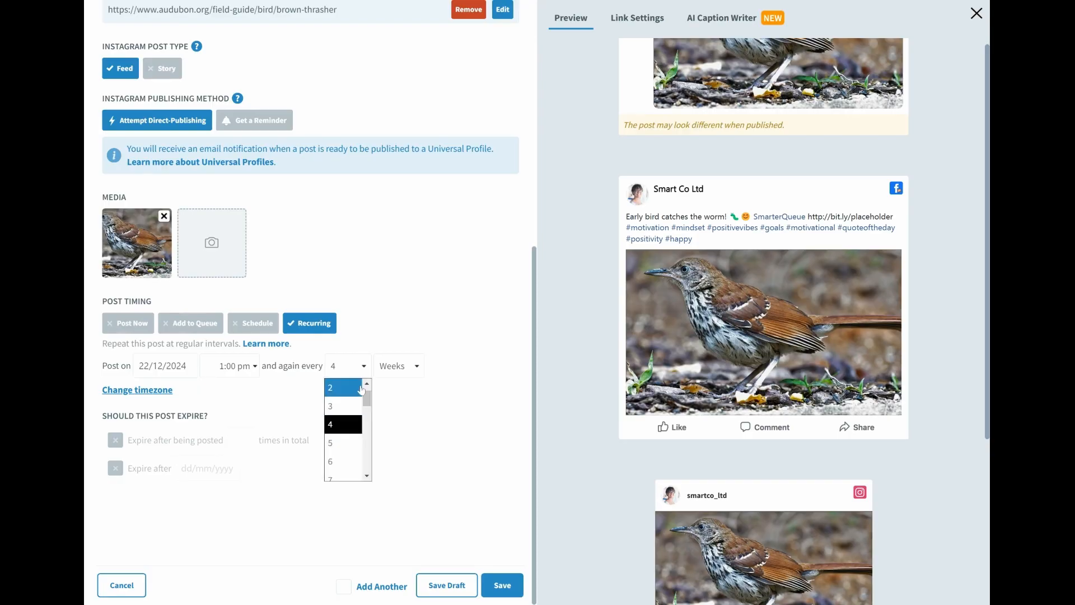
pyautogui.scroll(-2, 362, 391)
pyautogui.click(349, 424)
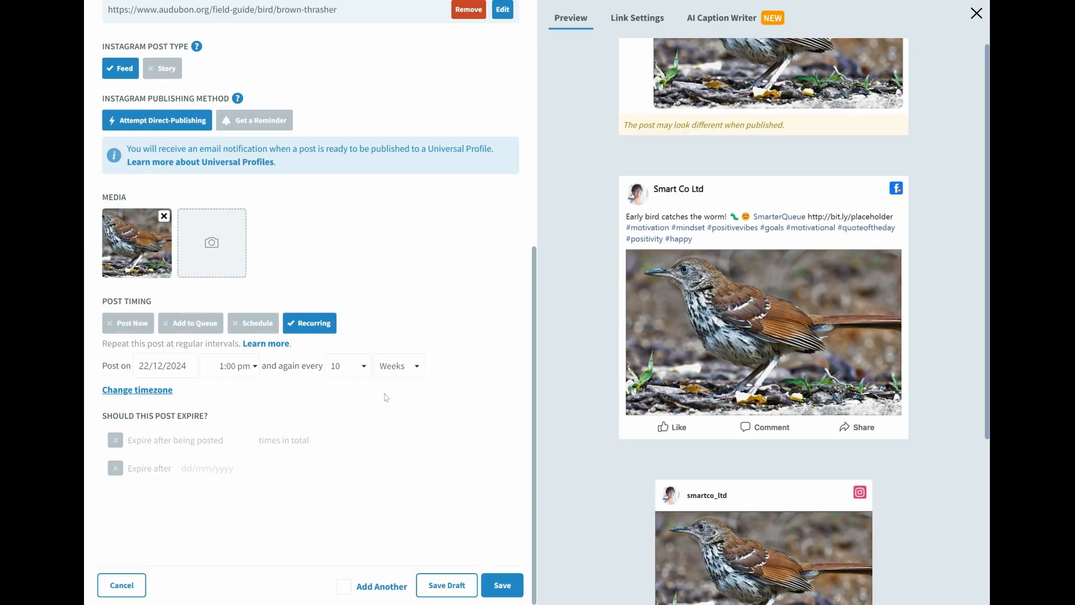
pyautogui.click(414, 378)
pyautogui.click(417, 388)
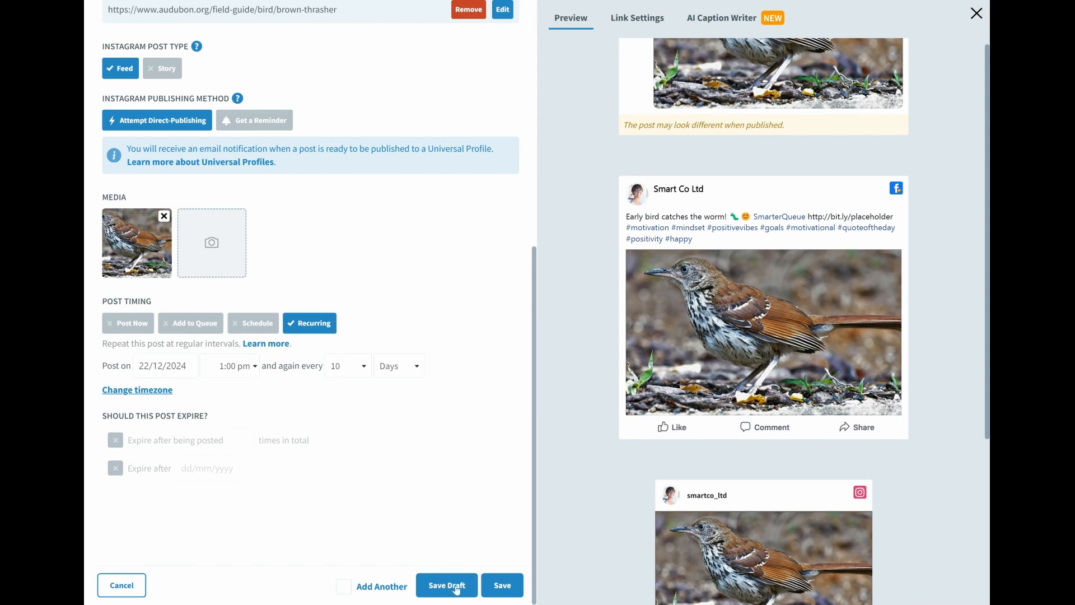
pyautogui.click(494, 595)
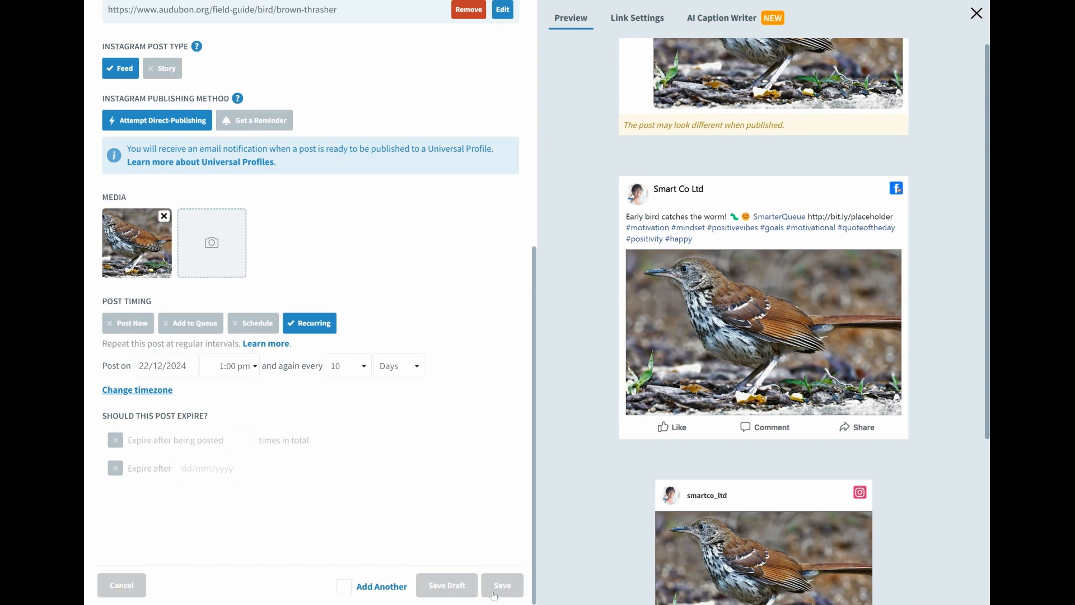